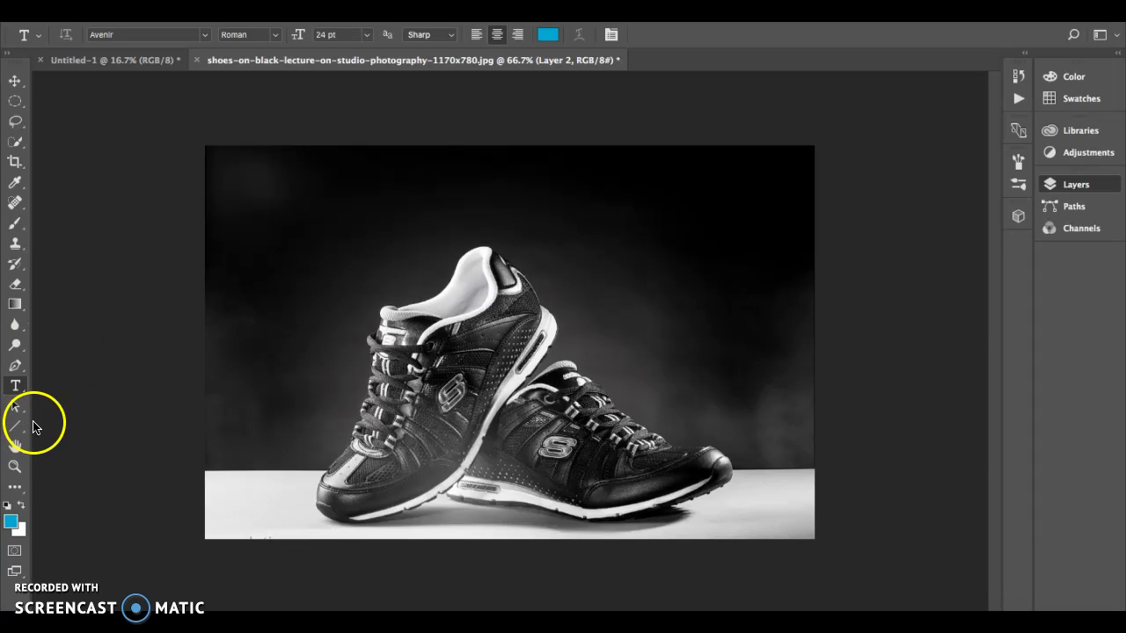
# Step: Show the layers and draw a wide text box across the dark area above the shoes, with a 72 pt font size
pyautogui.press('F7')
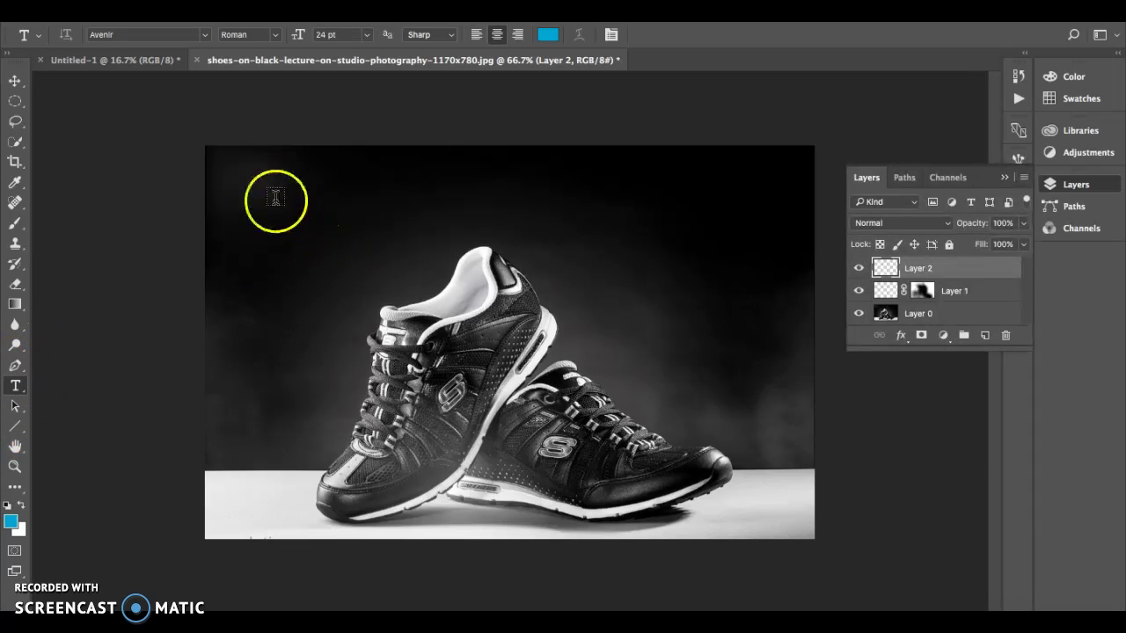
pyautogui.moveTo(248, 178); pyautogui.dragTo(715, 261)
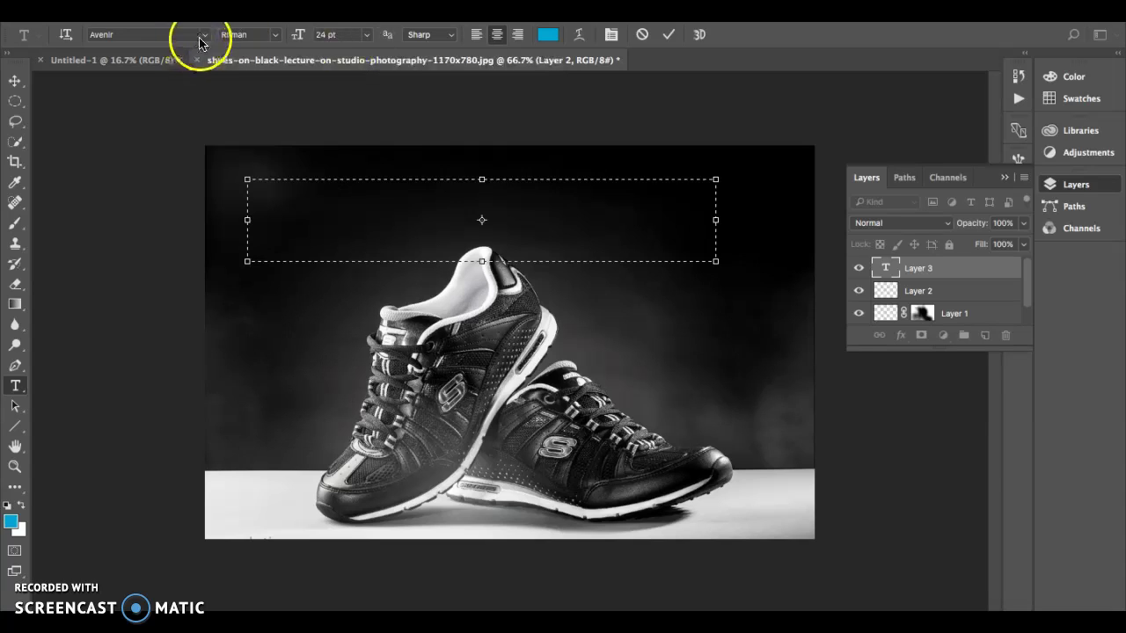
pyautogui.click(368, 34)
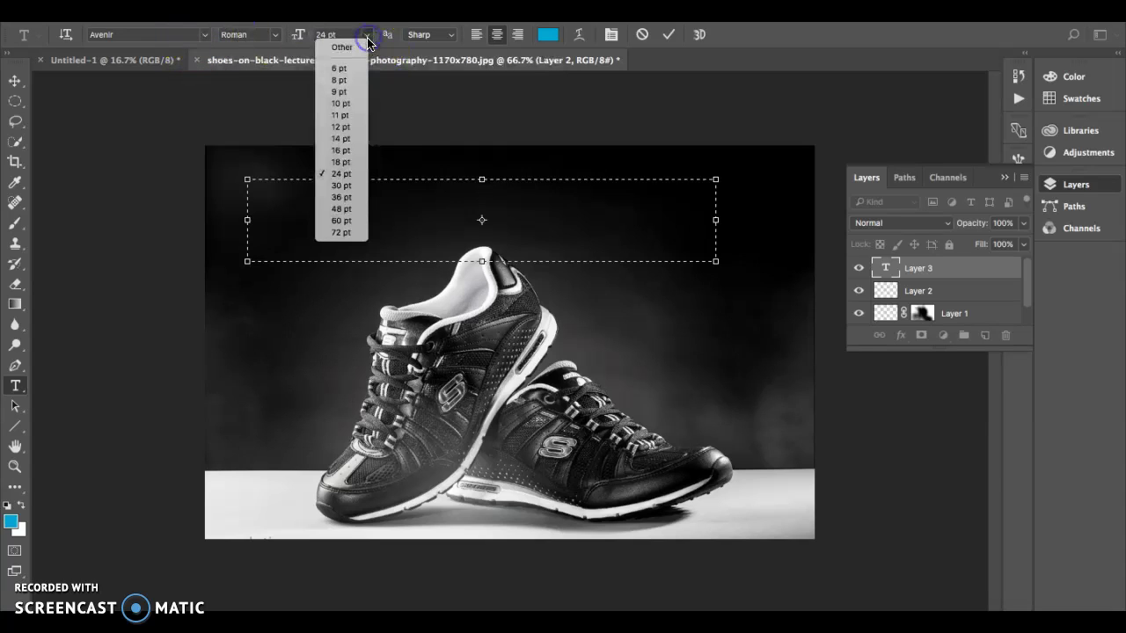
pyautogui.click(335, 208)
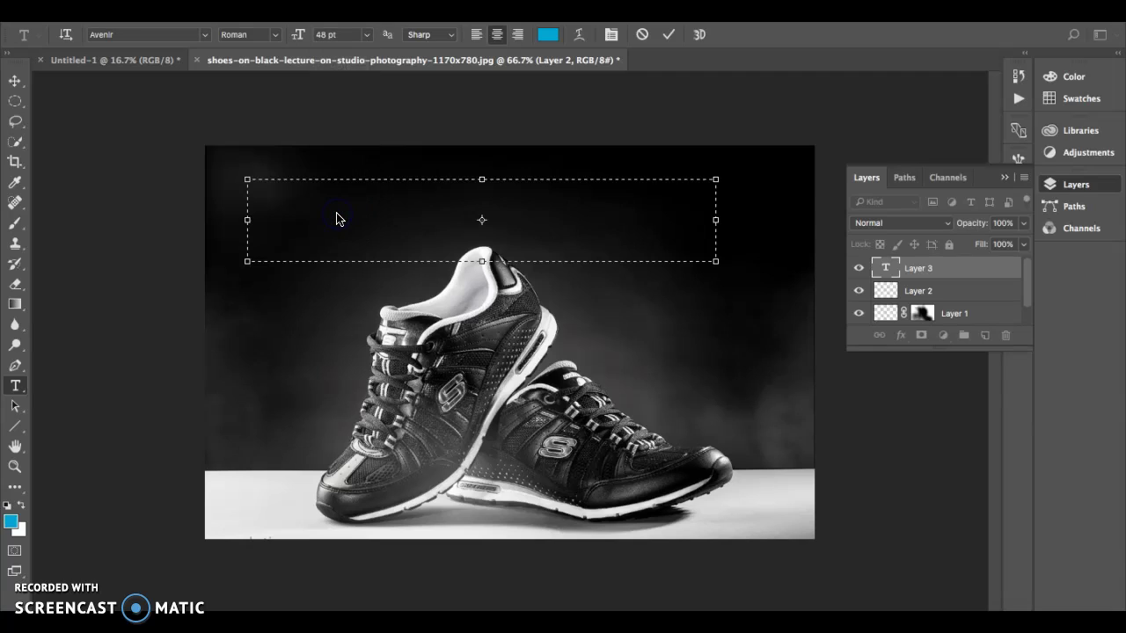
pyautogui.click(368, 36)
pyautogui.click(348, 234)
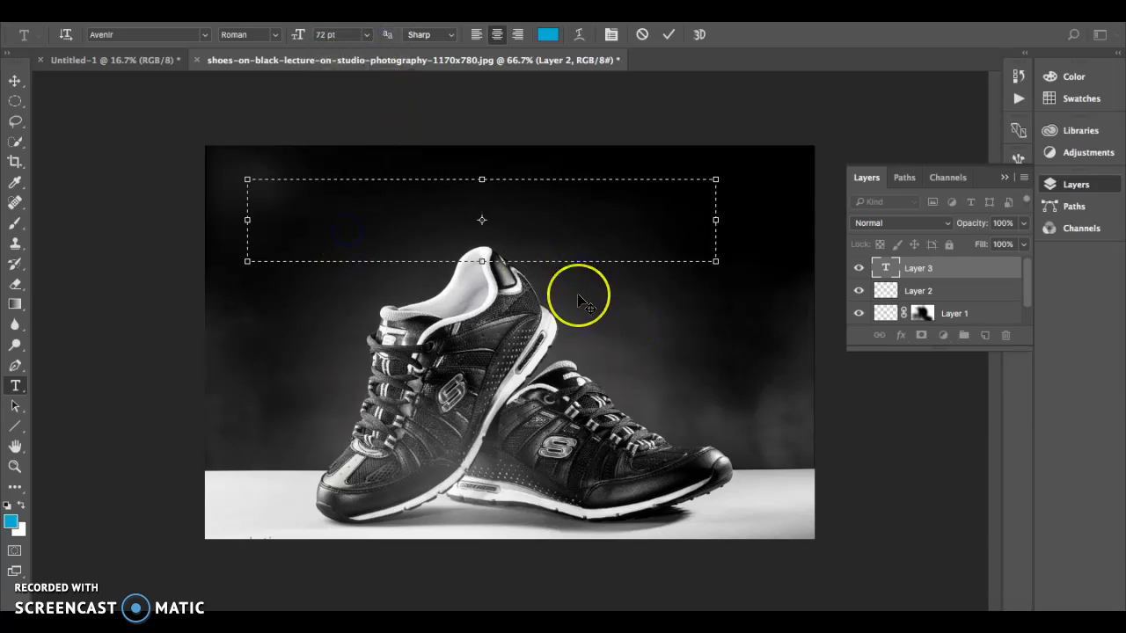
# Step: Enter the heading SKETCHERS in the text box above the shoes
pyautogui.write('SKET')
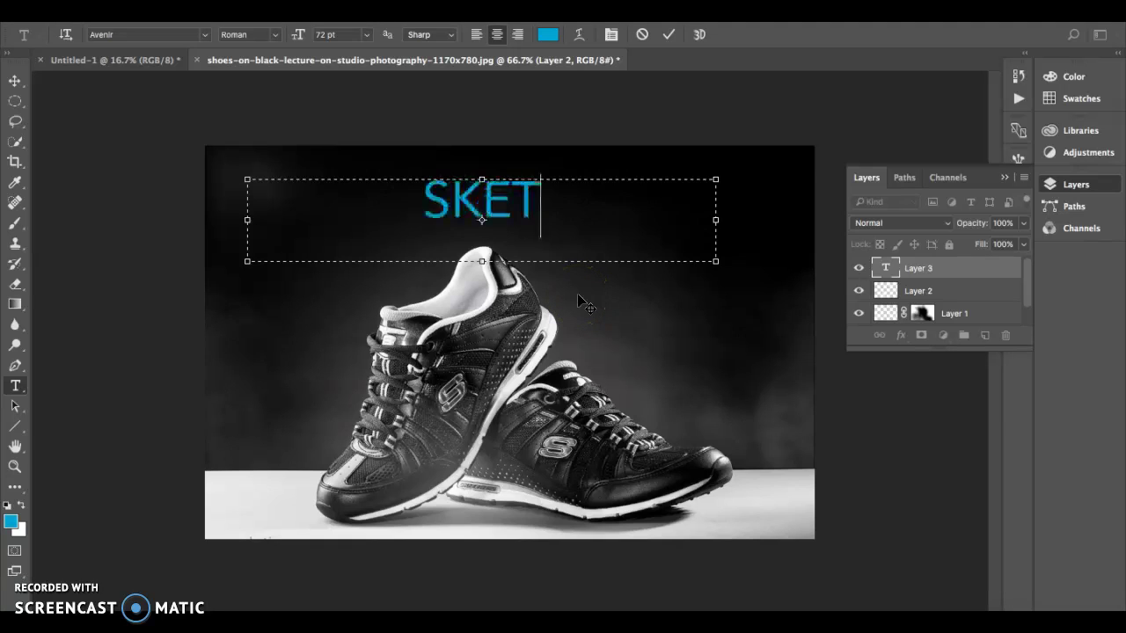
pyautogui.write('CHES')
pyautogui.moveTo(572, 264); pyautogui.dragTo(587, 220)
pyautogui.press('BackSpace')
pyautogui.write('RS')
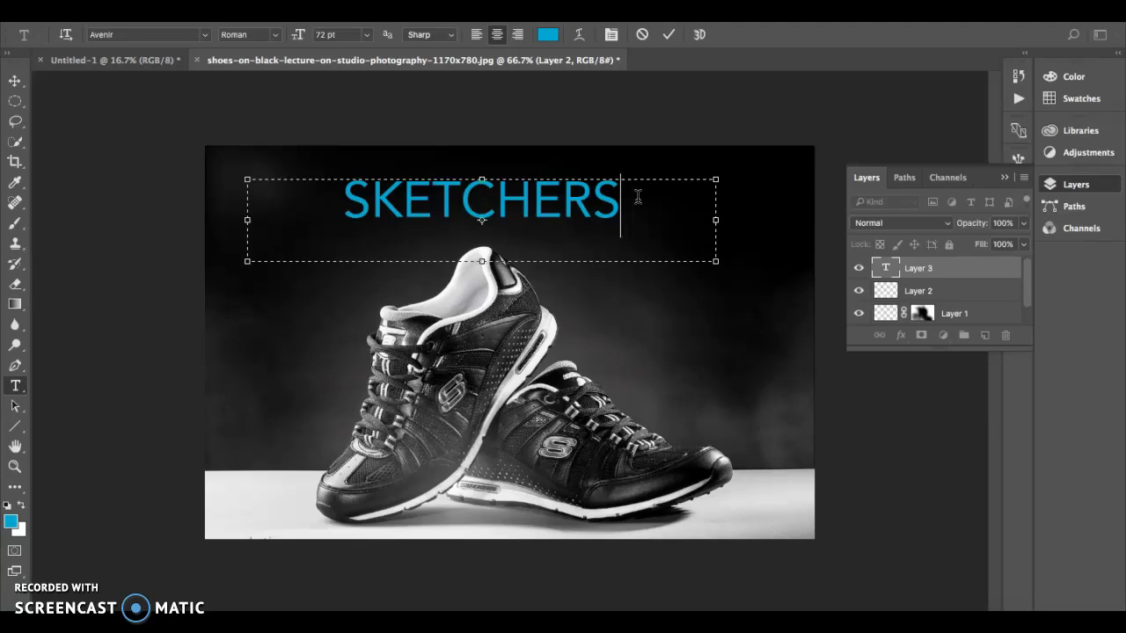
# Step: Recolor the whole SKETCHERS heading with a mid gray sampled from the shoe photo
pyautogui.moveTo(637, 198); pyautogui.dragTo(216, 147)
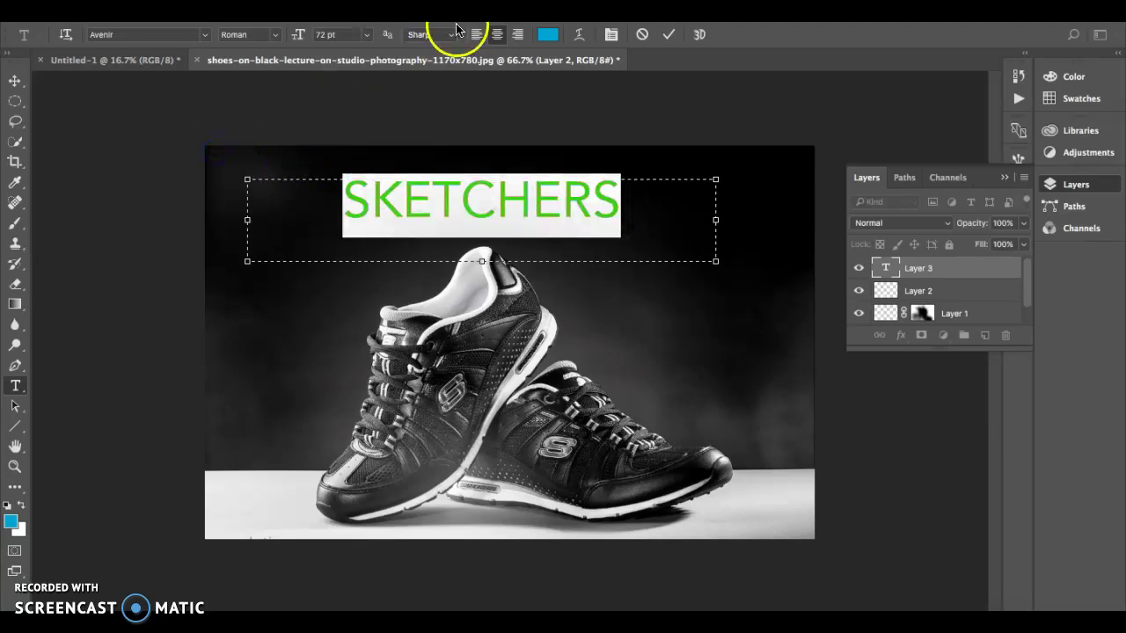
pyautogui.click(547, 35)
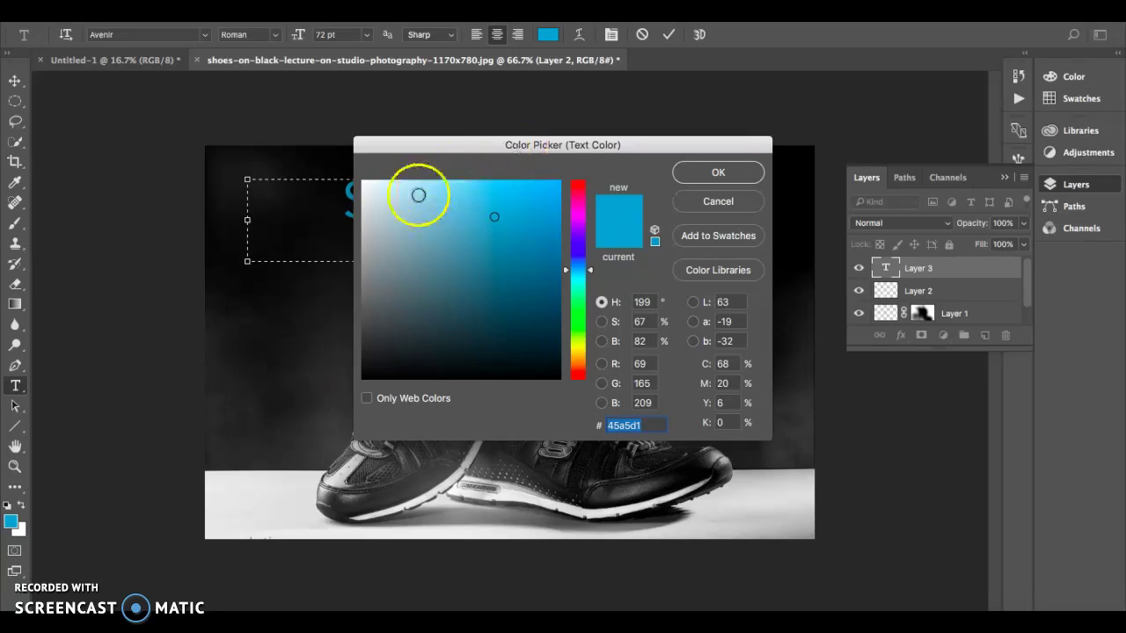
pyautogui.click(306, 484)
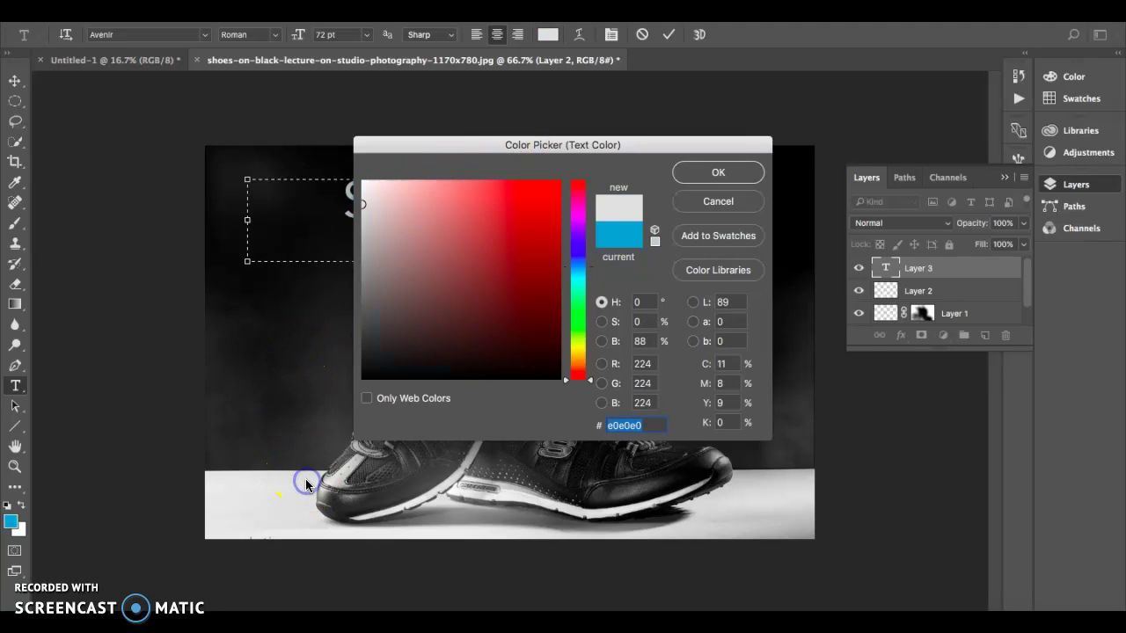
pyautogui.click(349, 495)
pyautogui.click(719, 171)
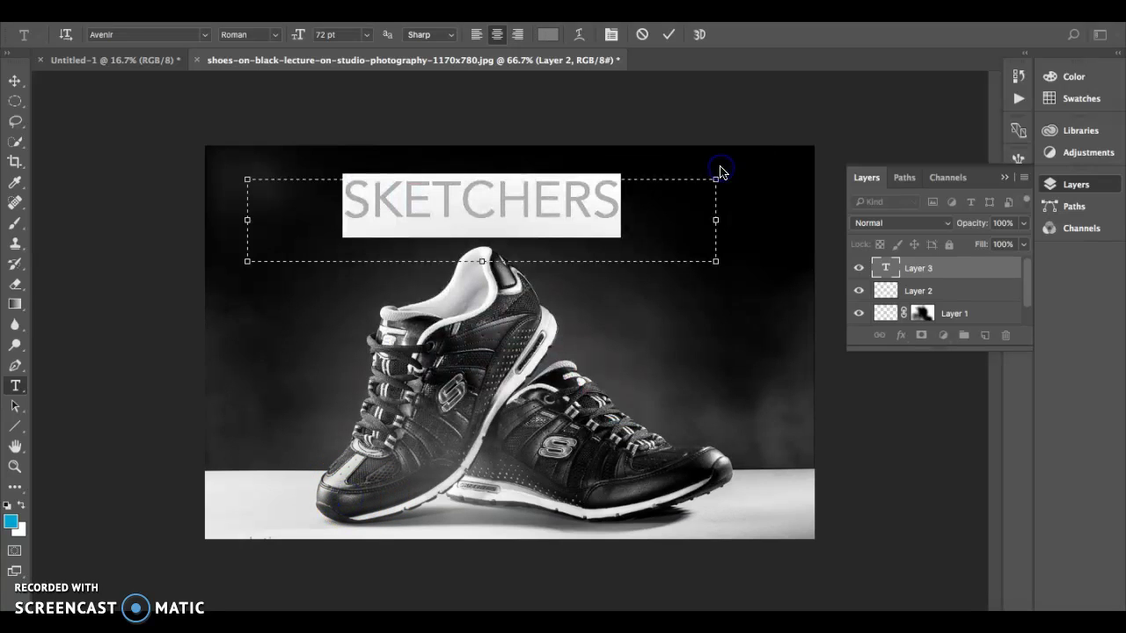
# Step: Change the font of the whole SKETCHERS heading to Sunbreath
pyautogui.click(350, 227)
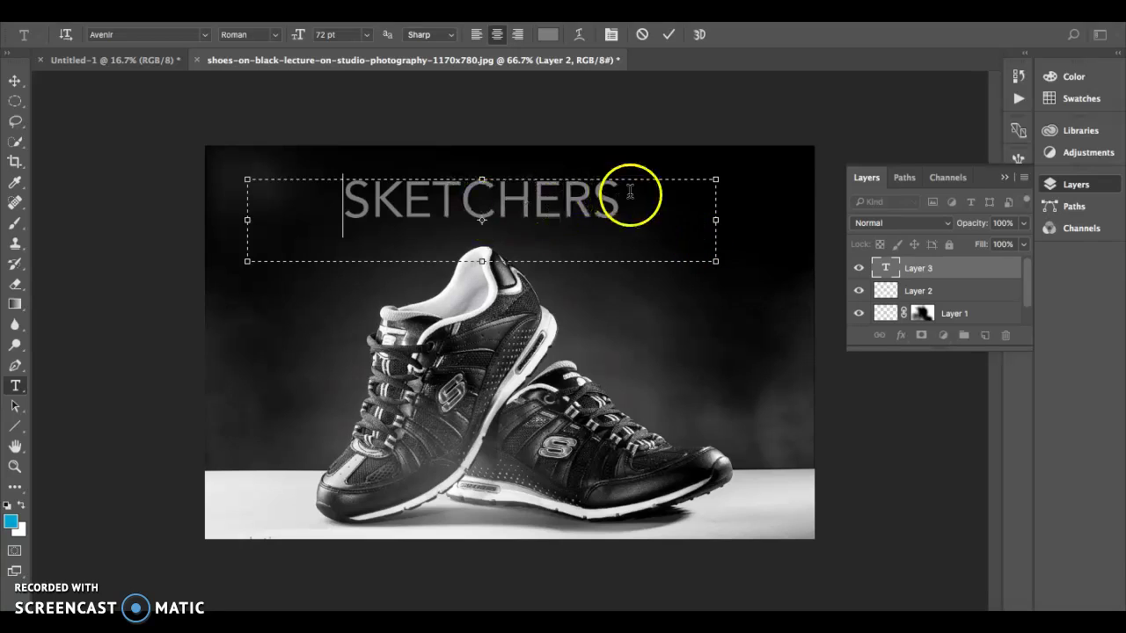
pyautogui.press('super+a')
pyautogui.click(221, 66)
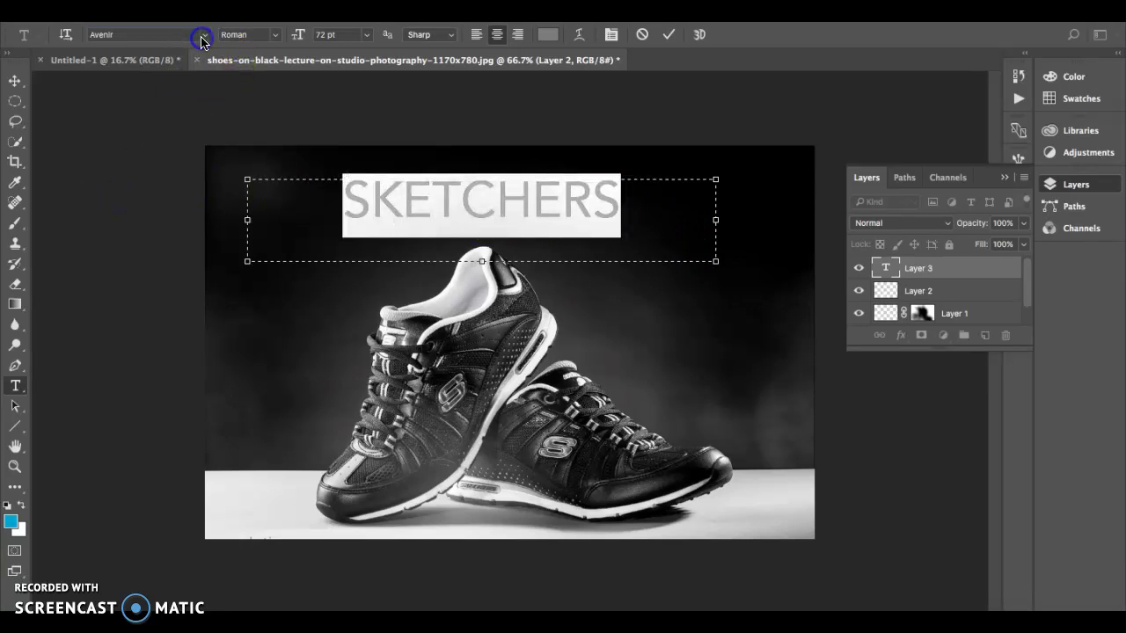
pyautogui.click(202, 37)
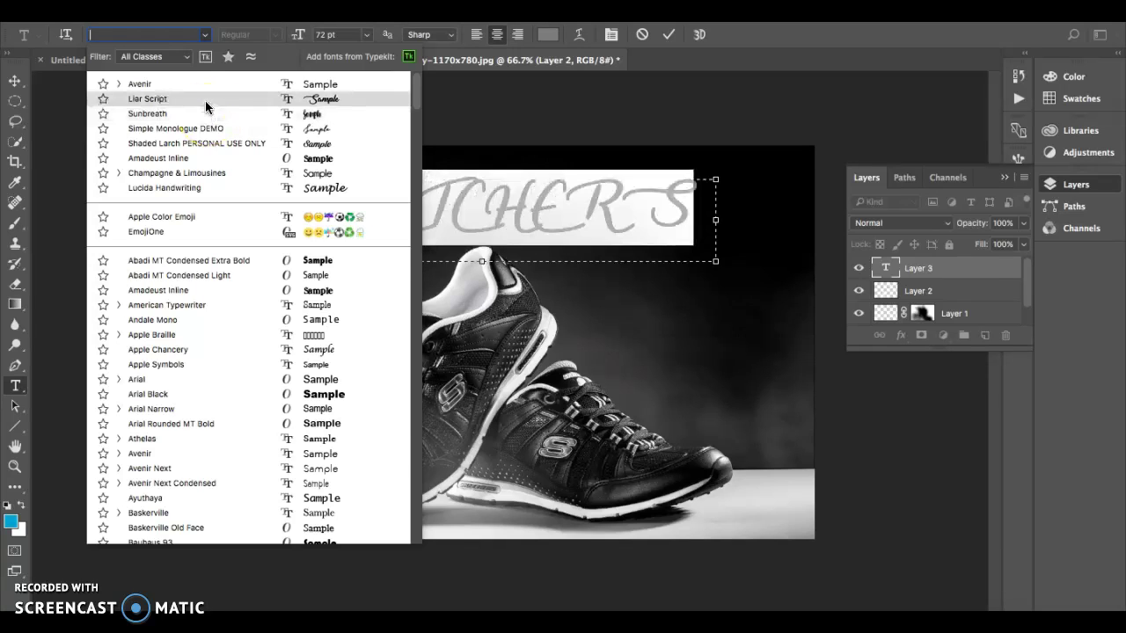
pyautogui.click(205, 110)
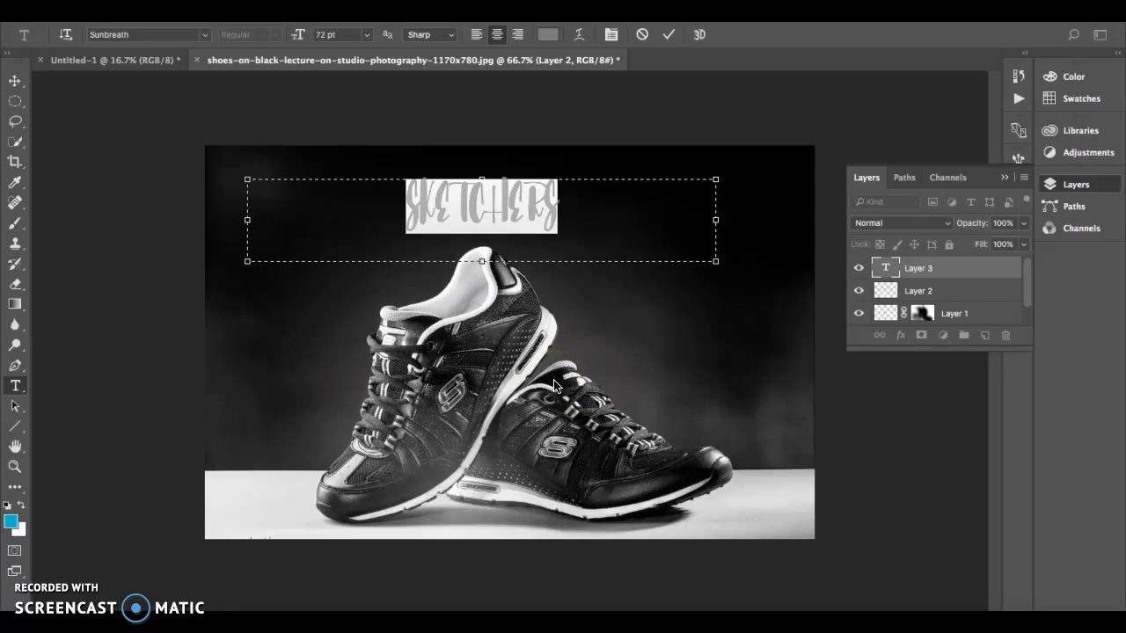
# Step: Set the SKETCHERS heading to 100 pt and move it to the photo's upper-left corner
pyautogui.click(332, 35)
pyautogui.write('100')
pyautogui.click(15, 81)
pyautogui.click(452, 202)
pyautogui.moveTo(452, 203)
pyautogui.mouseDown()
pyautogui.moveTo(303, 180)
pyautogui.moveTo(301, 207)
pyautogui.moveTo(302, 183)
pyautogui.mouseUp()
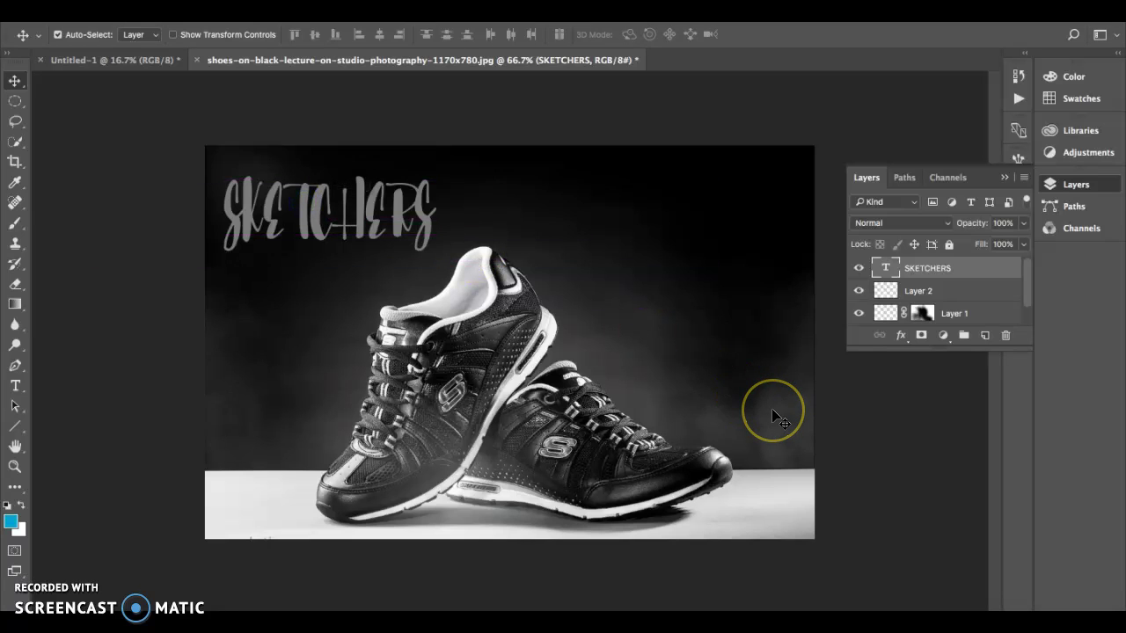
# Step: Stretch the SKETCHERS heading much wider and slightly shorter, and reposition it near the photo's upper-left corner
pyautogui.hotkey('ctrl', 't')
pyautogui.moveTo(330, 258)
pyautogui.mouseDown()
pyautogui.moveTo(329, 279)
pyautogui.moveTo(329, 239)
pyautogui.mouseUp()
pyautogui.moveTo(562, 209); pyautogui.dragTo(846, 210)
pyautogui.click(735, 39)
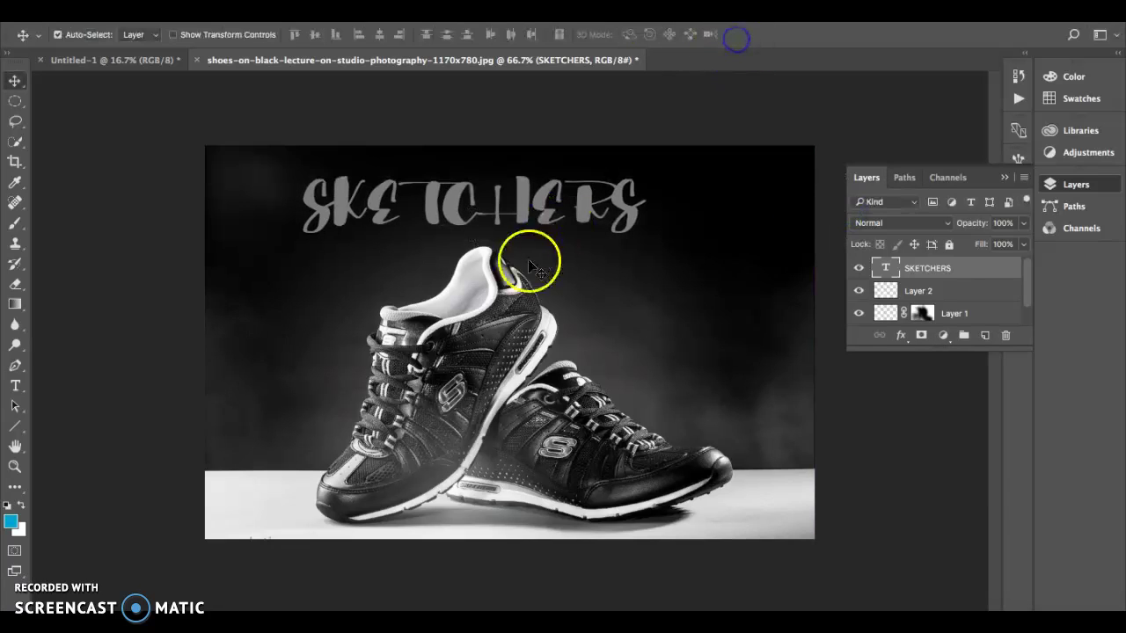
pyautogui.moveTo(439, 181)
pyautogui.mouseDown()
pyautogui.moveTo(383, 189)
pyautogui.moveTo(371, 175)
pyautogui.mouseUp()
pyautogui.moveTo(442, 187); pyautogui.dragTo(442, 197)
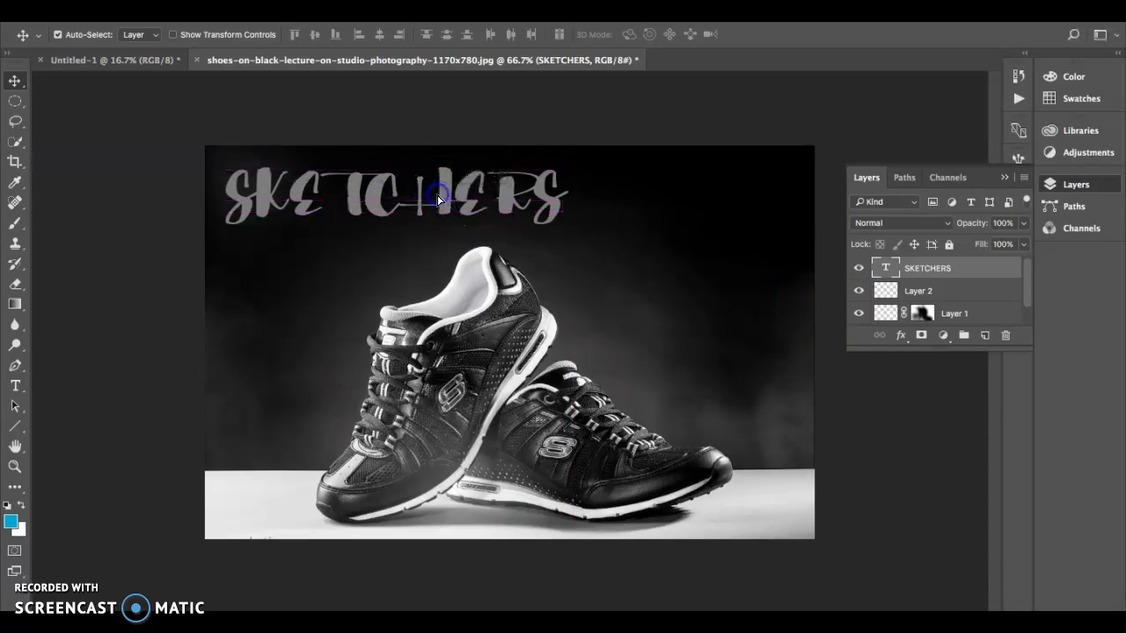
# Step: Open the layer style settings of the SKETCHERS text layer and add a Drop Shadow
pyautogui.doubleClick(980, 268)
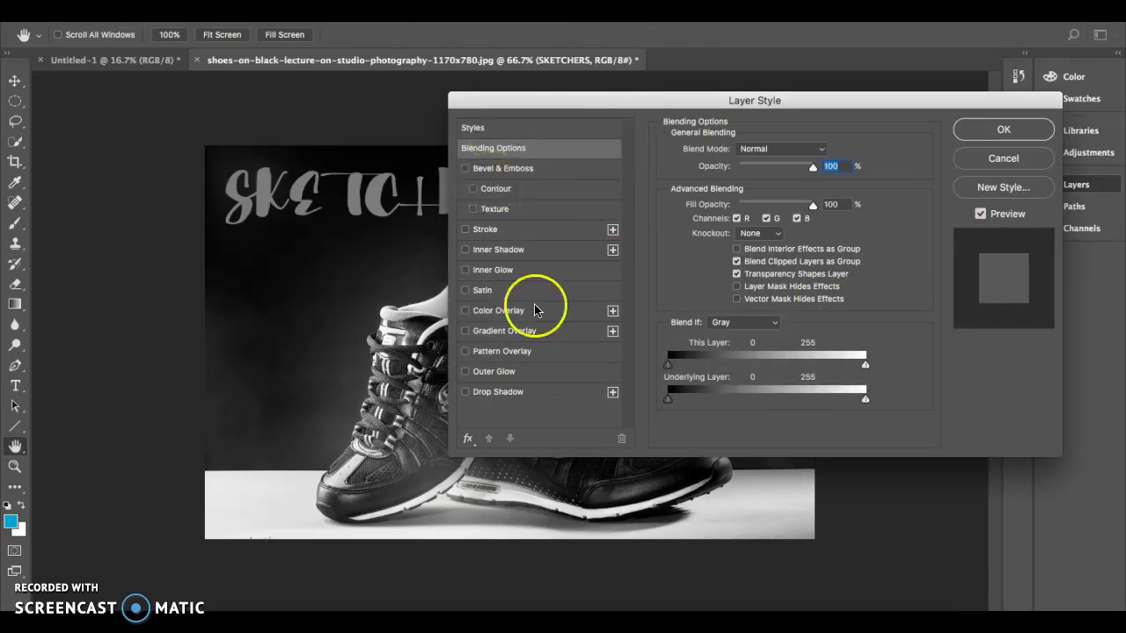
pyautogui.moveTo(615, 104)
pyautogui.mouseDown()
pyautogui.moveTo(781, 90)
pyautogui.moveTo(763, 89)
pyautogui.mouseUp()
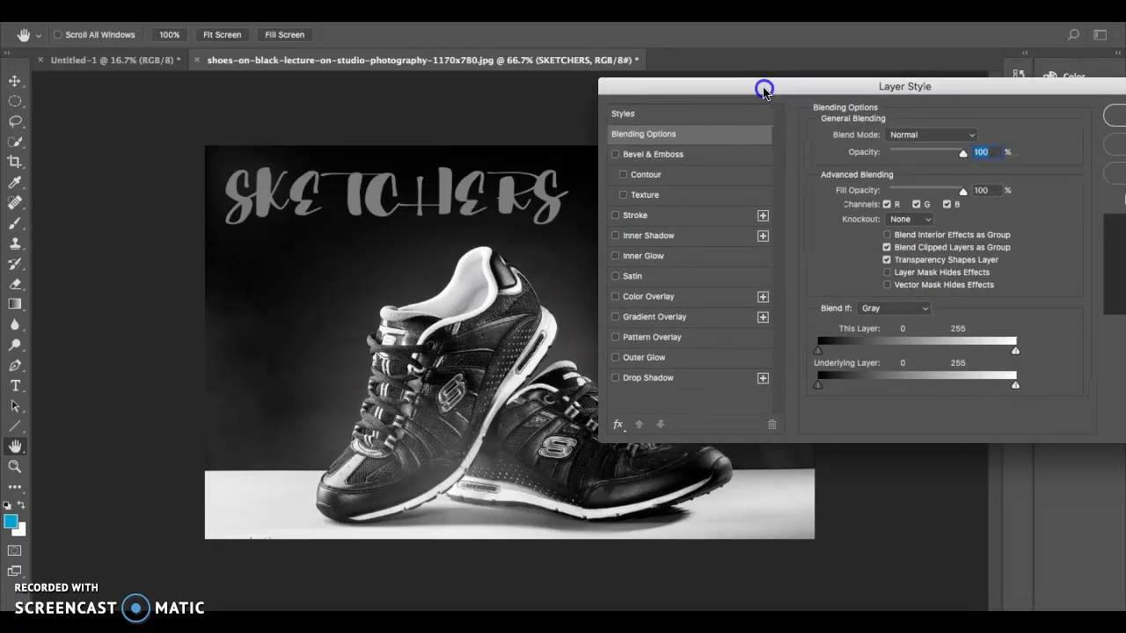
pyautogui.click(691, 380)
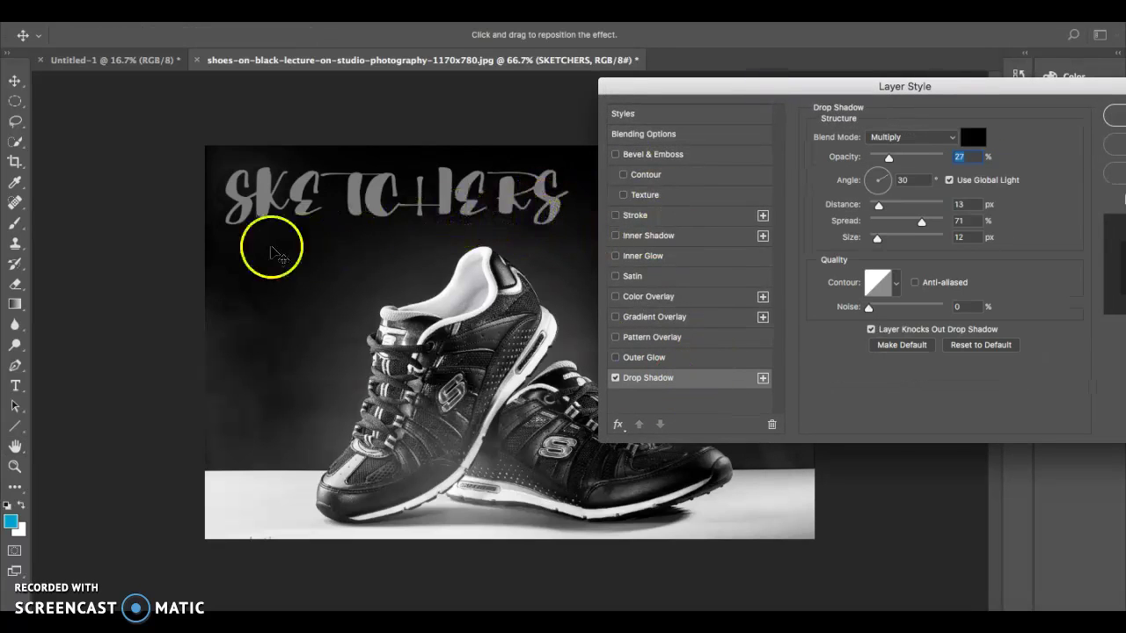
# Step: Add a Bevel & Emboss texture to the SKETCHERS heading using the concentric squares pattern
pyautogui.click(666, 197)
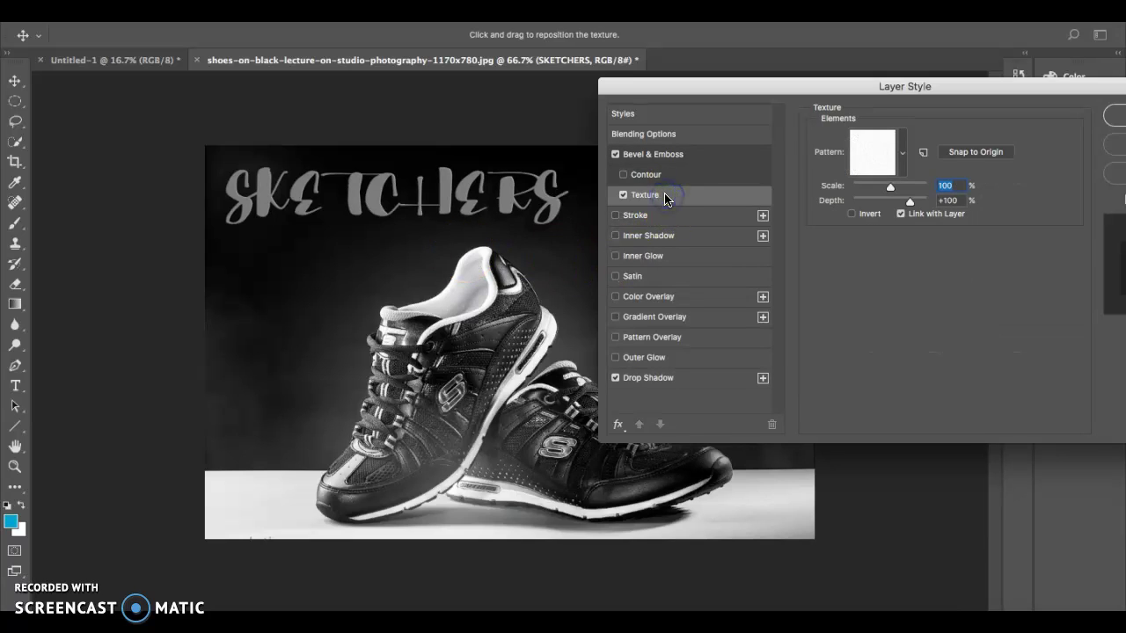
pyautogui.click(904, 155)
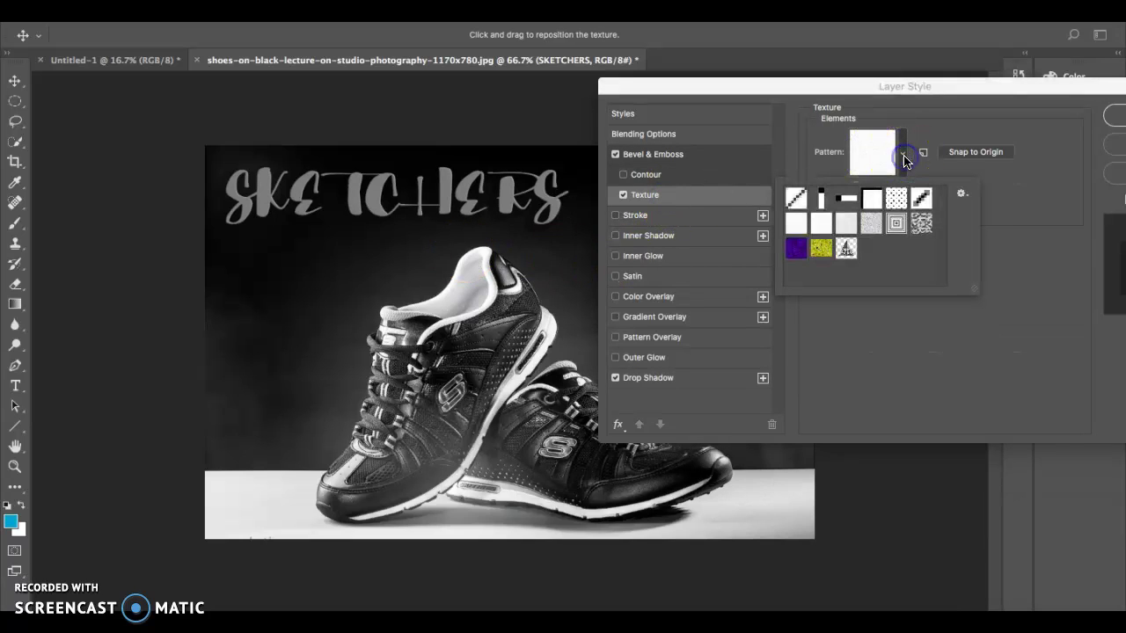
pyautogui.click(896, 224)
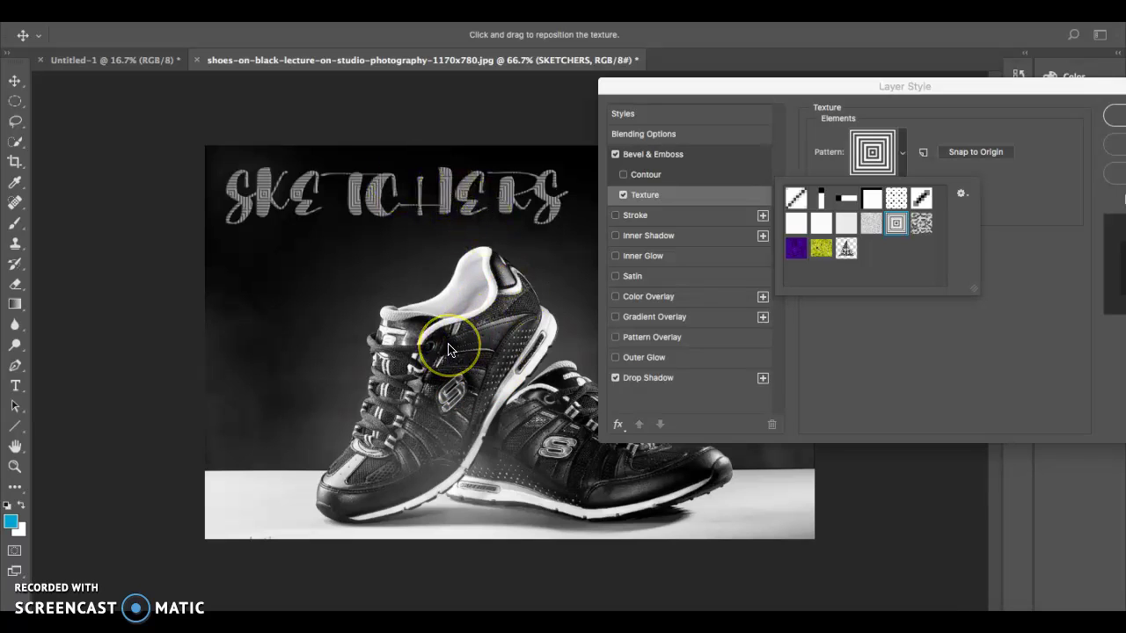
pyautogui.moveTo(314, 105)
pyautogui.mouseDown()
pyautogui.moveTo(314, 130)
pyautogui.moveTo(454, 164)
pyautogui.moveTo(501, 343)
pyautogui.moveTo(456, 390)
pyautogui.mouseUp()
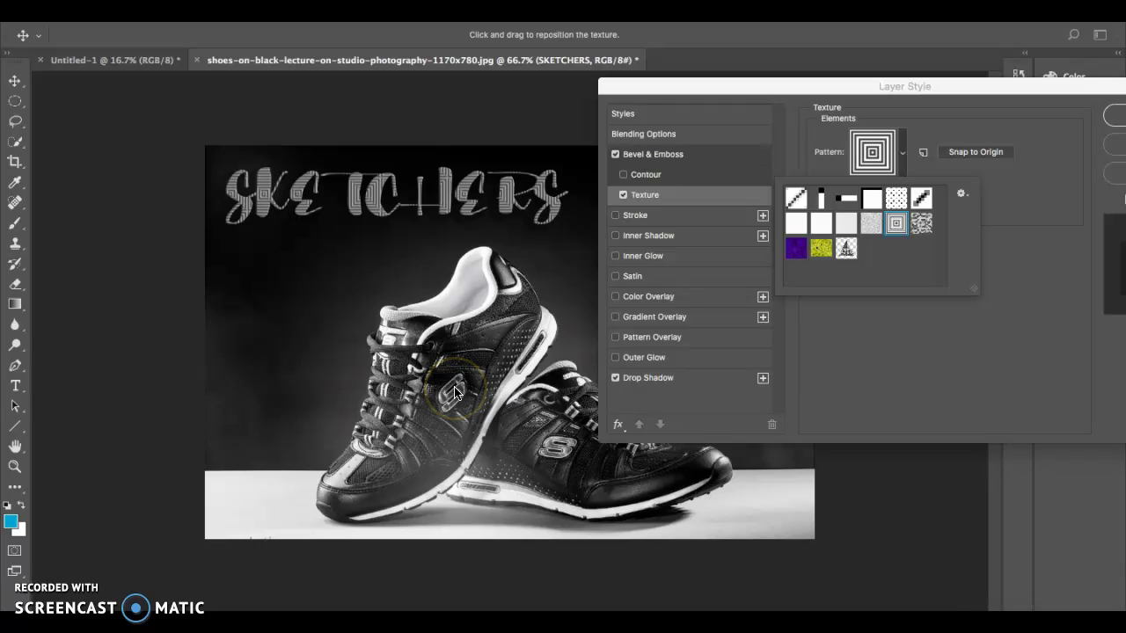
# Step: Enable Inner Glow and Satin for the SKETCHERS heading, leave Inner Shadow off, and apply the layer style
pyautogui.click(704, 238)
pyautogui.click(697, 237)
pyautogui.click(615, 236)
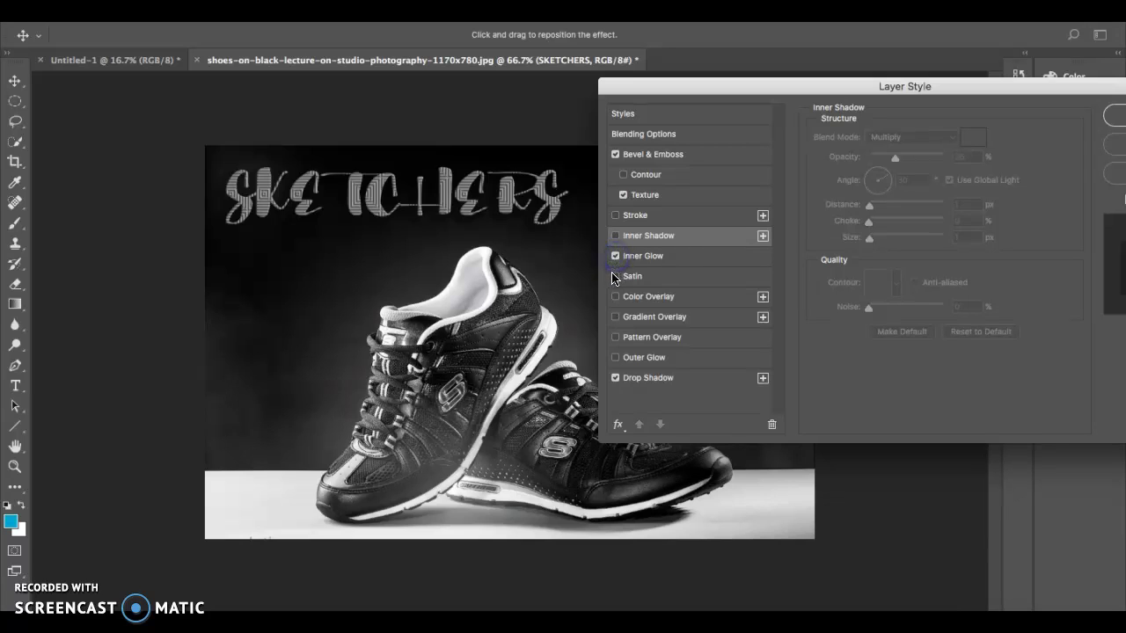
pyautogui.click(615, 276)
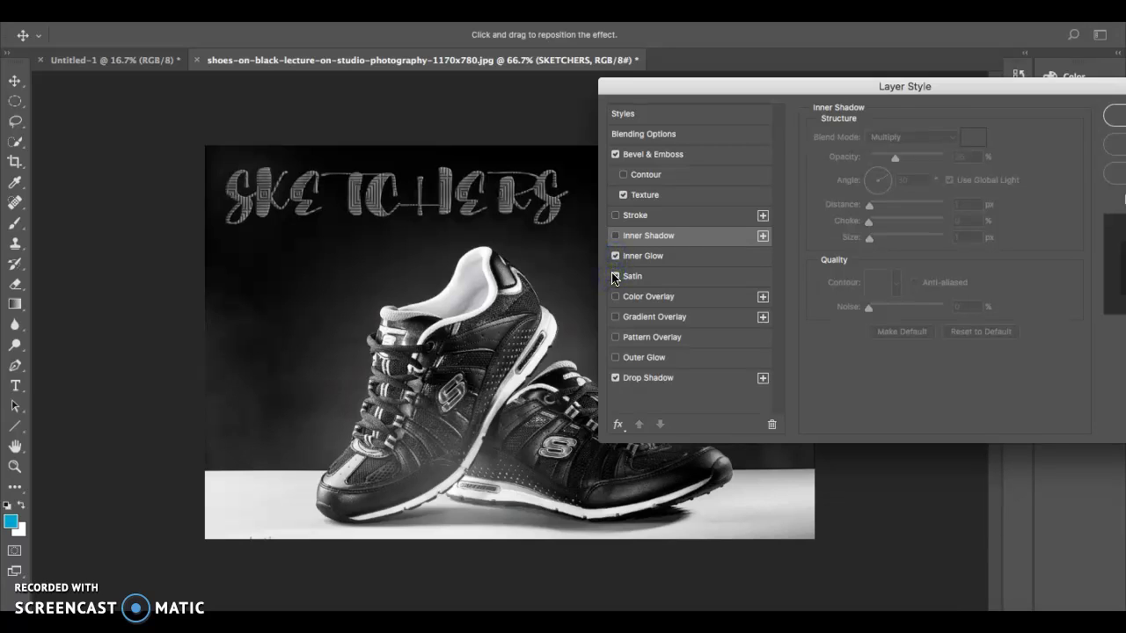
pyautogui.click(1114, 115)
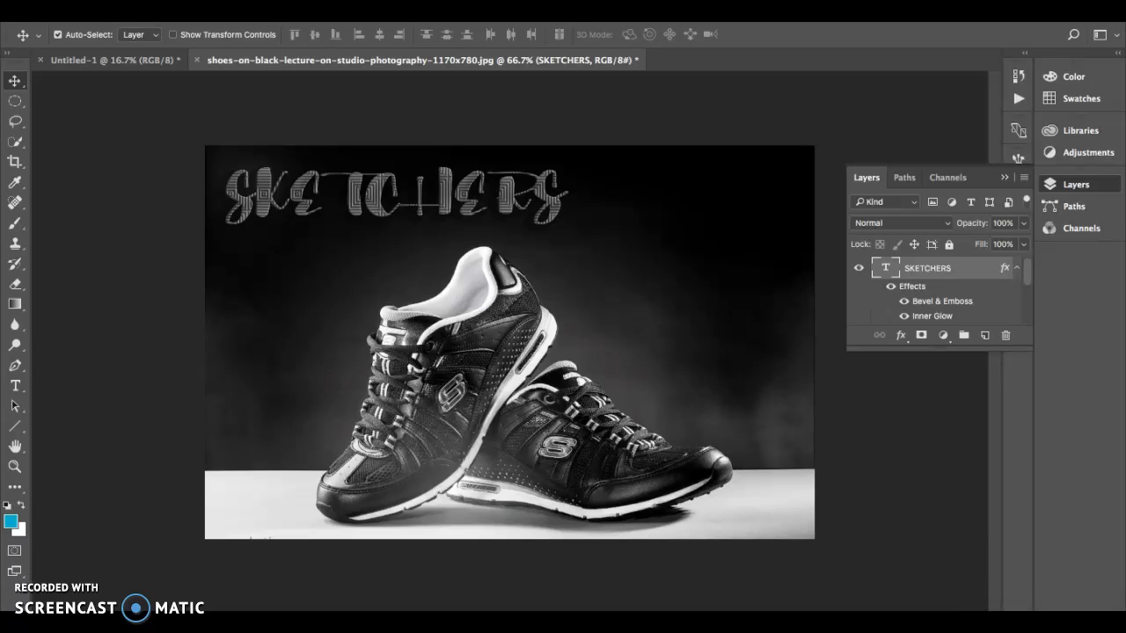
# Step: Create a small text box below the SKETCHERS heading and enter World Famous at 25 pt
pyautogui.press('t')
pyautogui.click(296, 261)
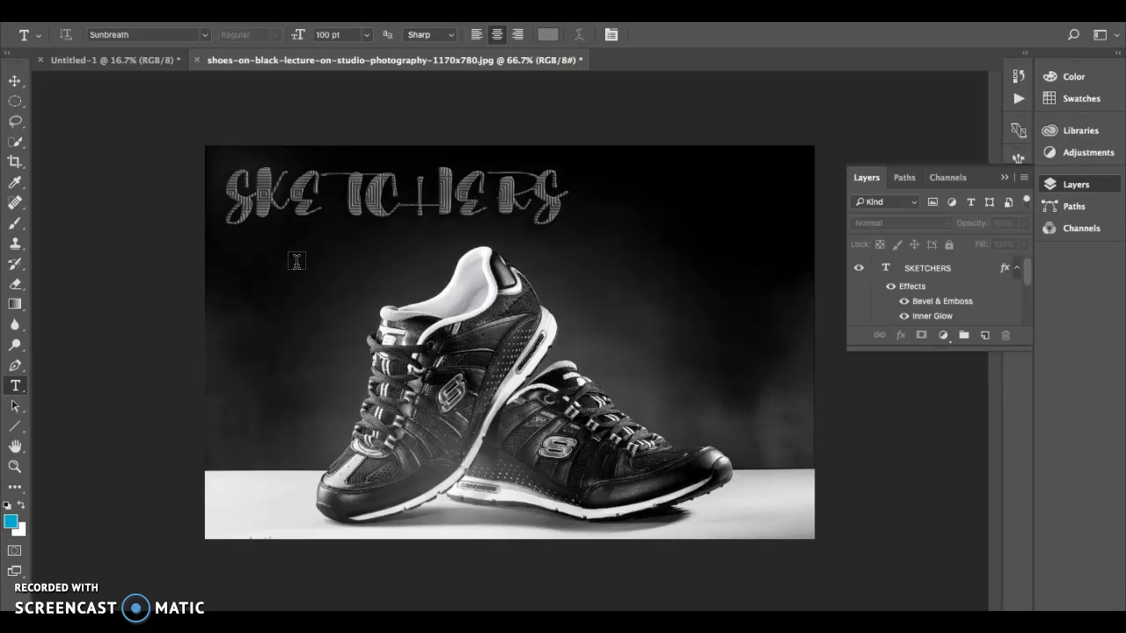
pyautogui.moveTo(238, 240); pyautogui.dragTo(434, 271)
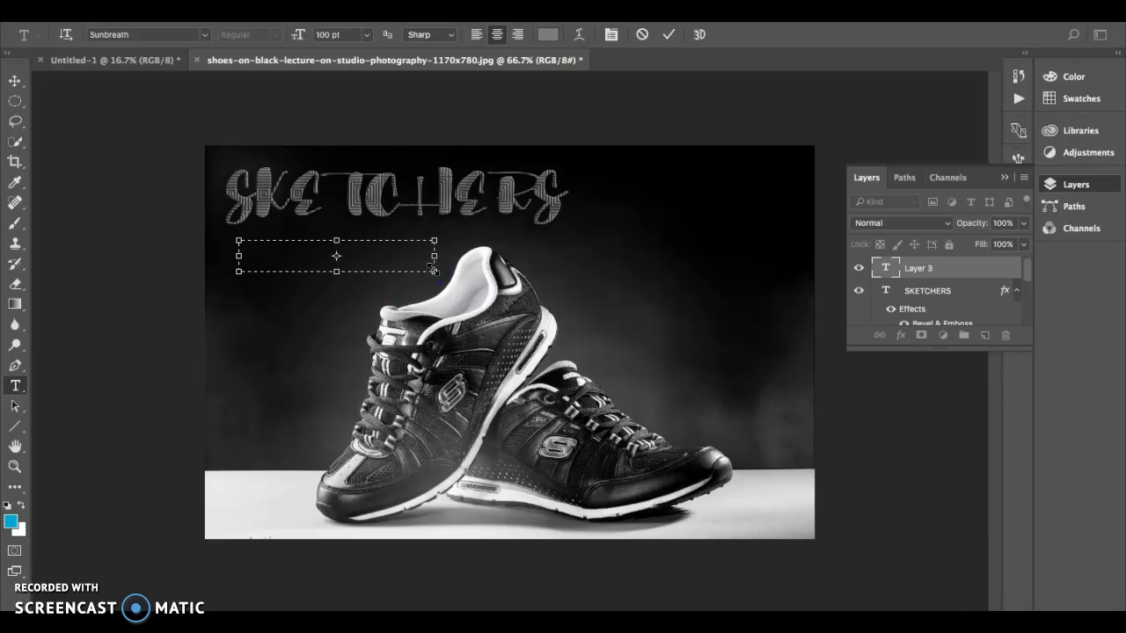
pyautogui.click(348, 34)
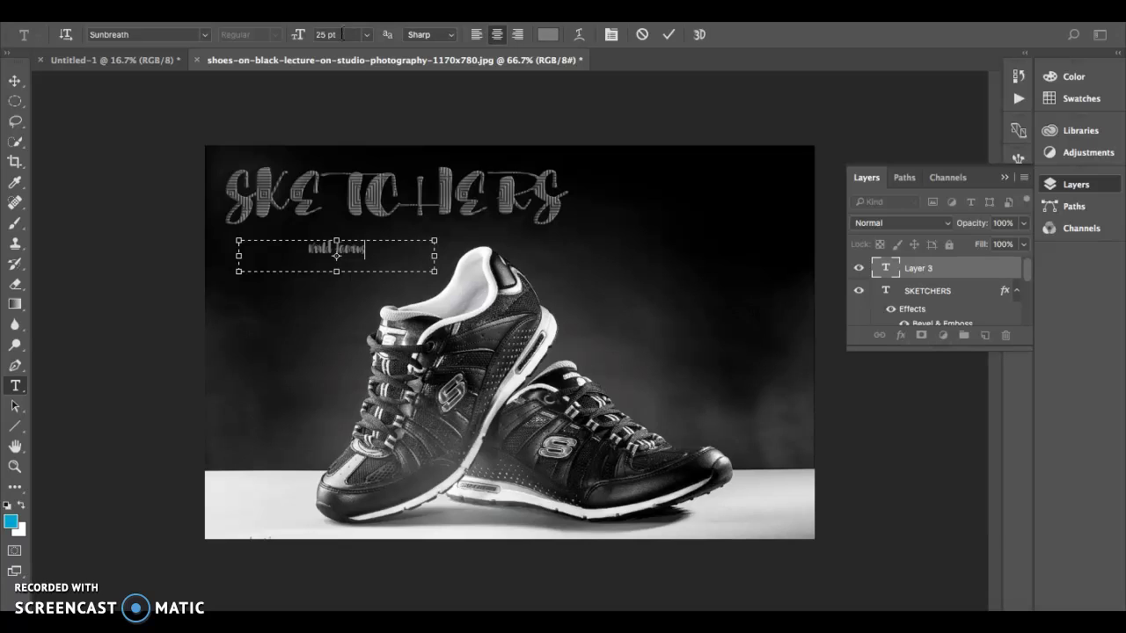
# Step: Set the World Famous text to 70 pt and enlarge its text box to fit it
pyautogui.moveTo(374, 252); pyautogui.dragTo(75, 249)
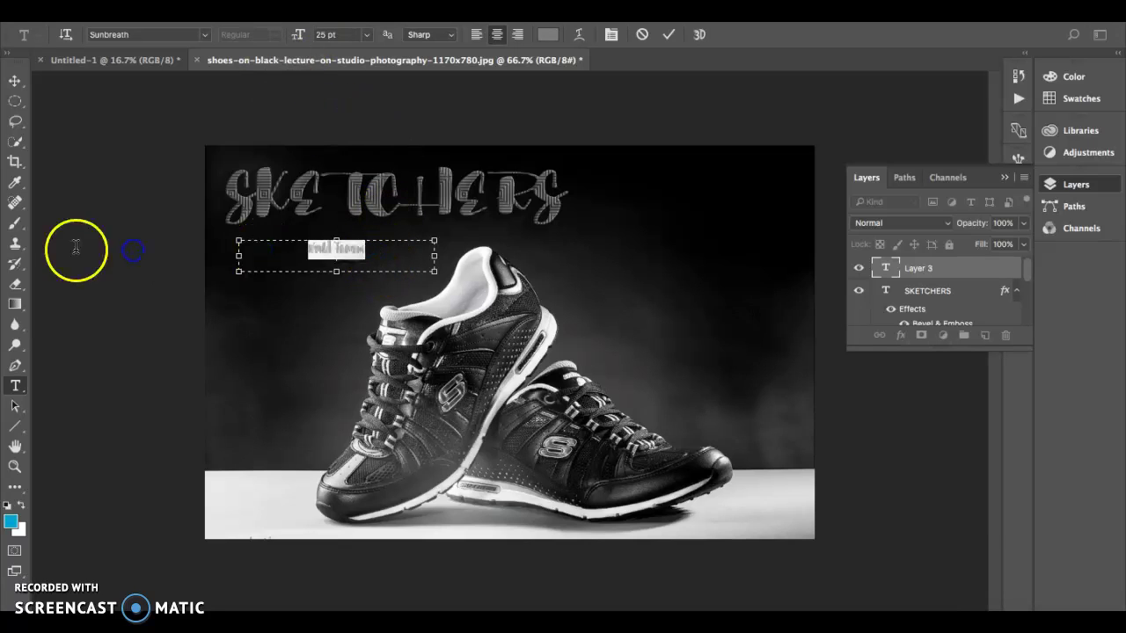
pyautogui.click(338, 34)
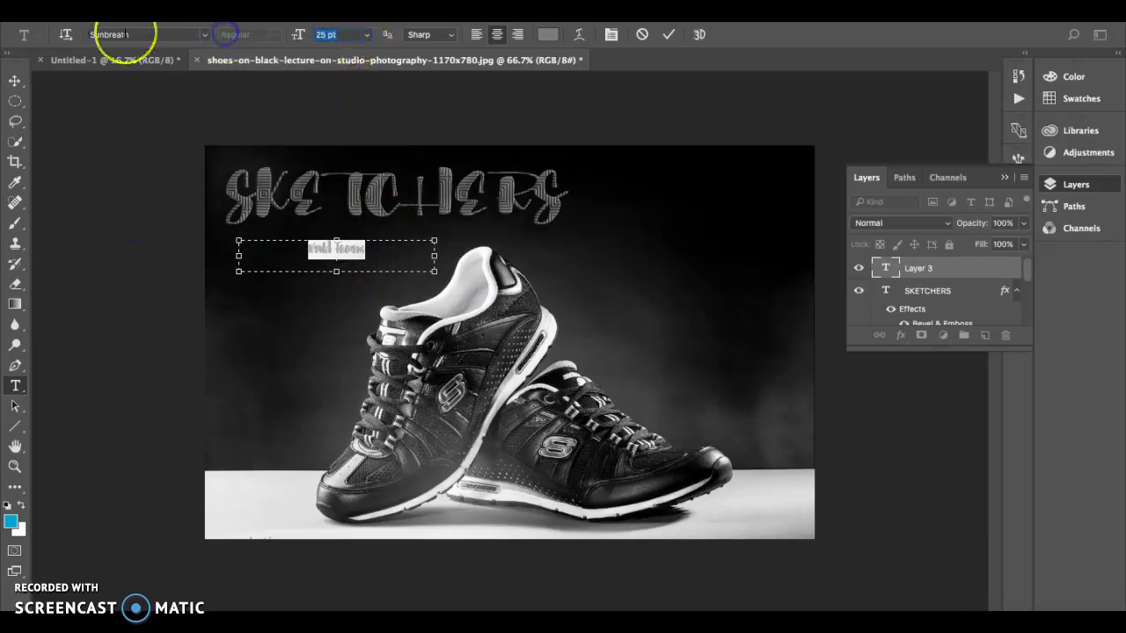
pyautogui.write('70')
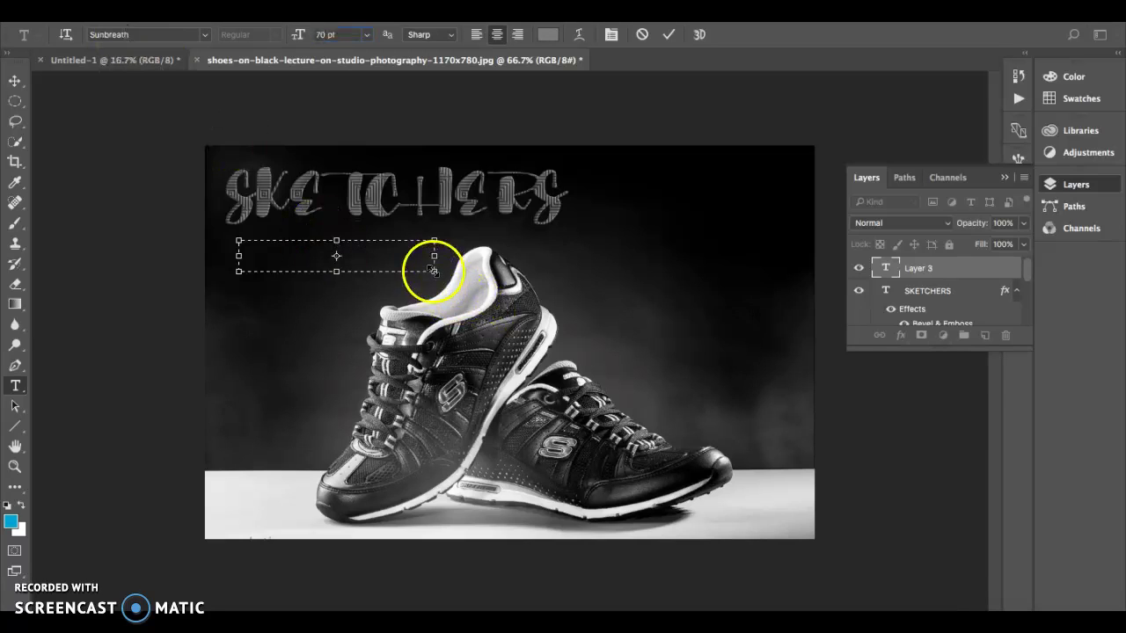
pyautogui.moveTo(434, 271); pyautogui.dragTo(504, 357)
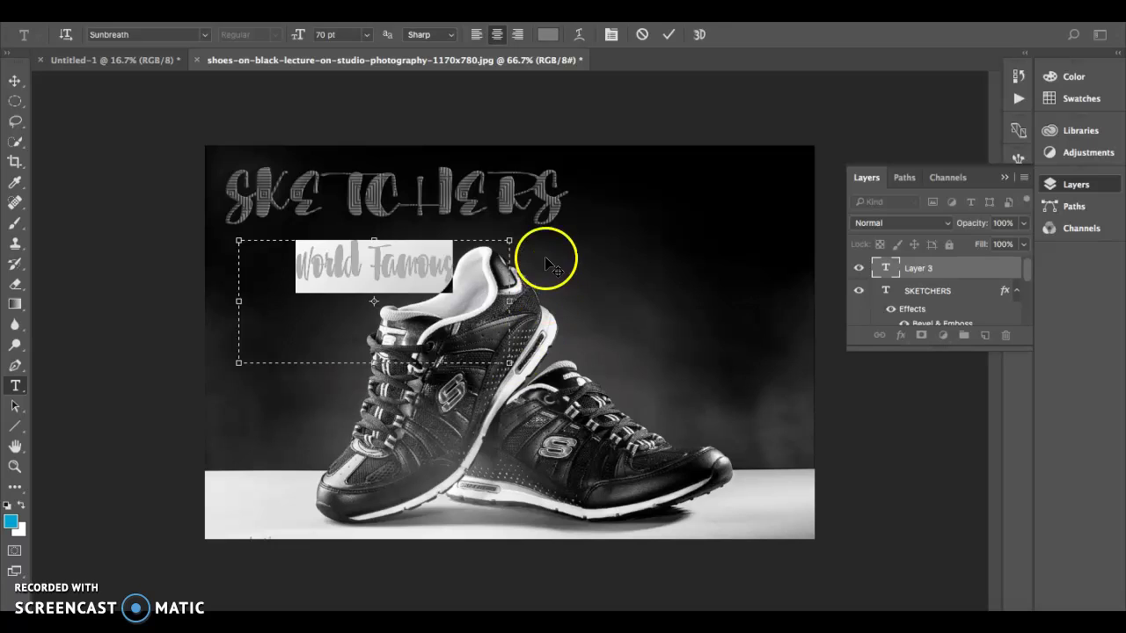
# Step: Finish the World Famous text, stretch it wider and align its left edge with the SKETCHERS heading, directly beneath it
pyautogui.click(669, 34)
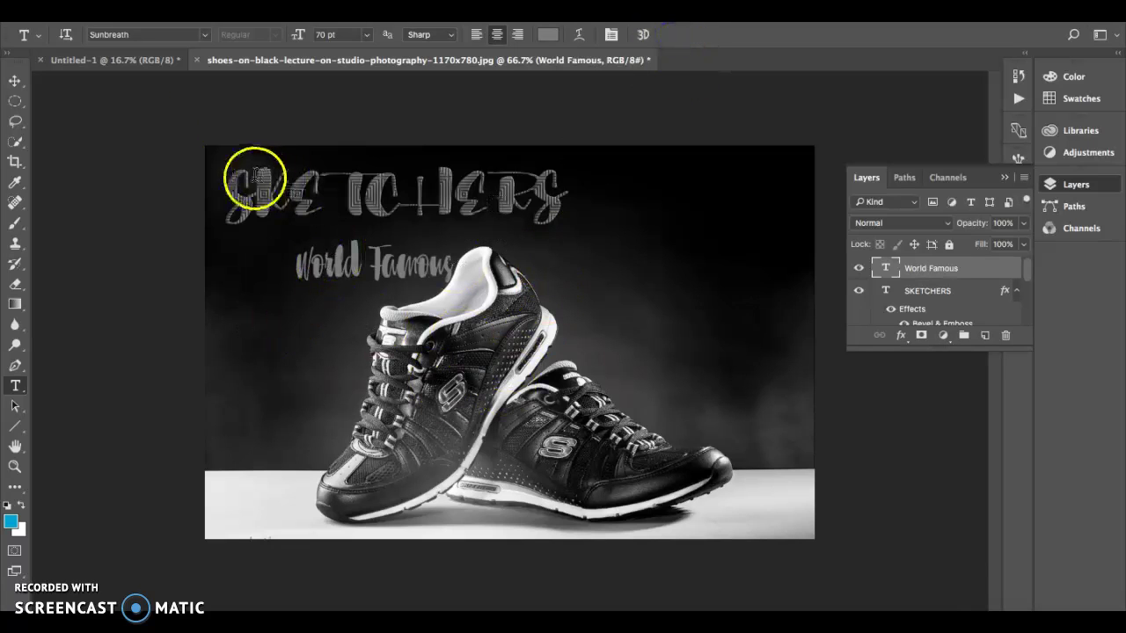
pyautogui.click(15, 80)
pyautogui.moveTo(457, 255); pyautogui.dragTo(457, 256)
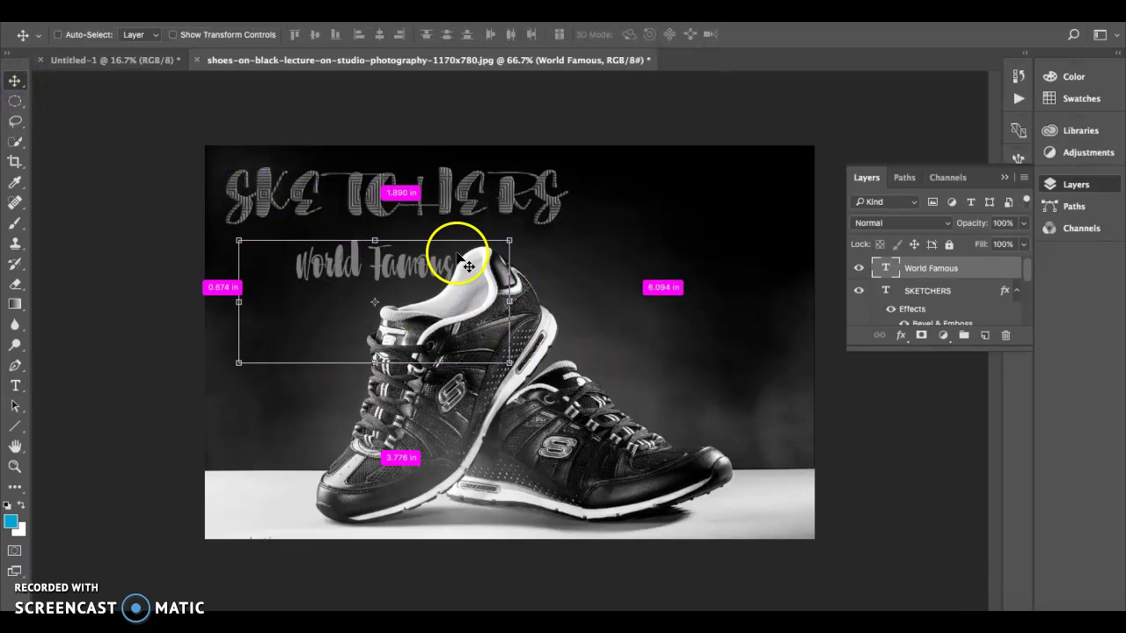
pyautogui.hotkey('ctrl', 't')
pyautogui.moveTo(510, 302); pyautogui.dragTo(596, 302)
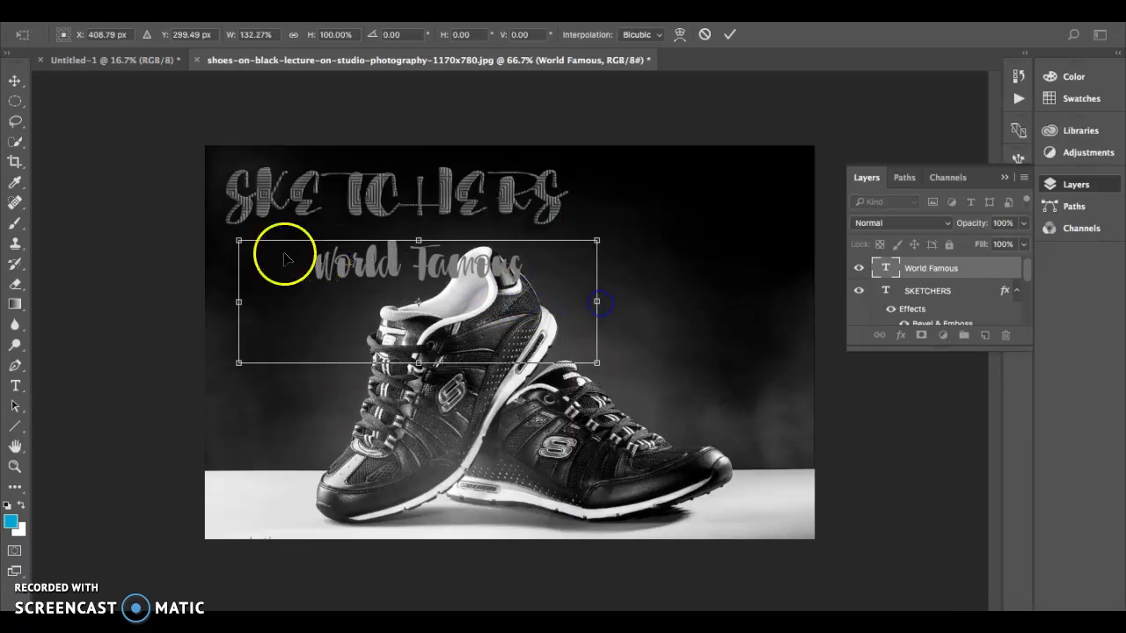
pyautogui.moveTo(236, 301); pyautogui.dragTo(178, 301)
pyautogui.moveTo(330, 261); pyautogui.dragTo(288, 254)
pyautogui.press('Return')
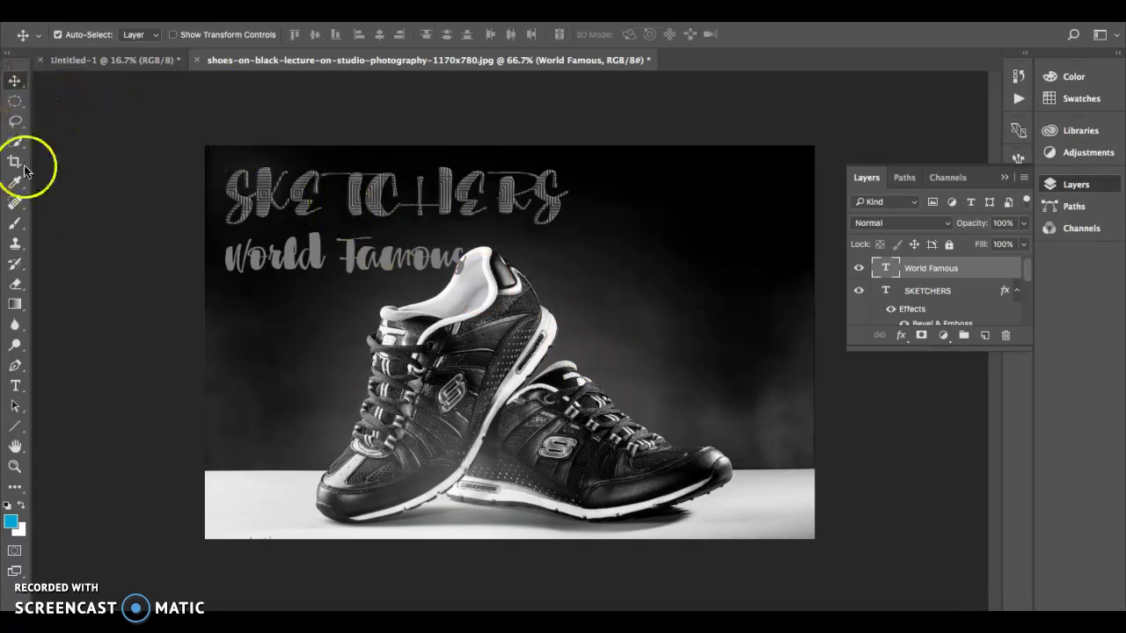
# Step: Change the font of the World Famous text to Arial
pyautogui.click(15, 386)
pyautogui.click(374, 264)
pyautogui.moveTo(481, 267); pyautogui.dragTo(102, 255)
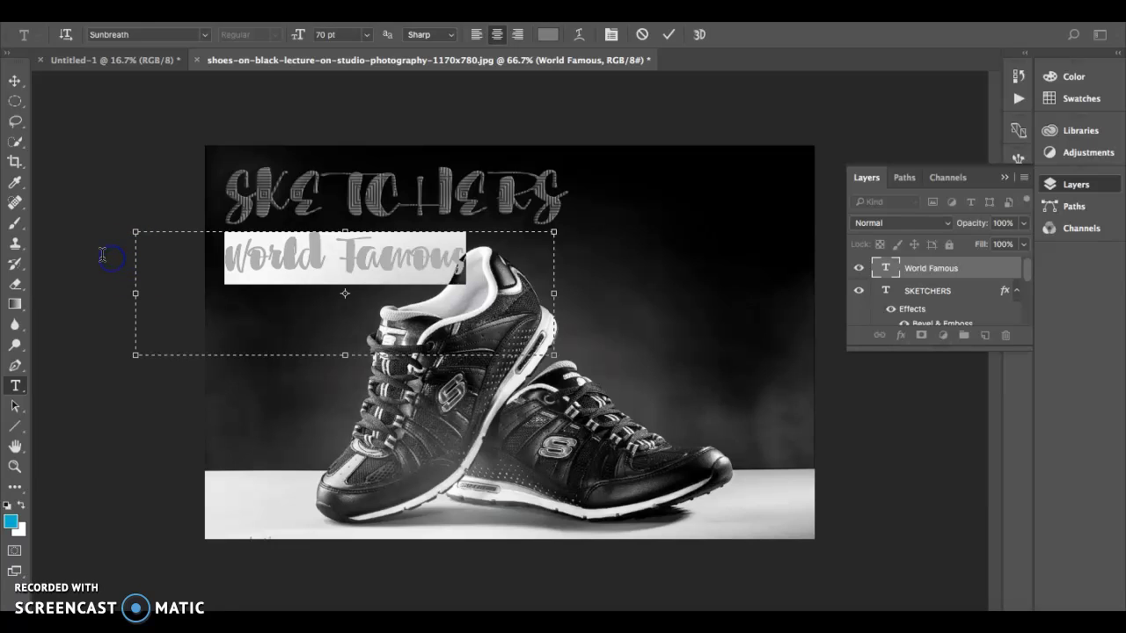
pyautogui.click(205, 36)
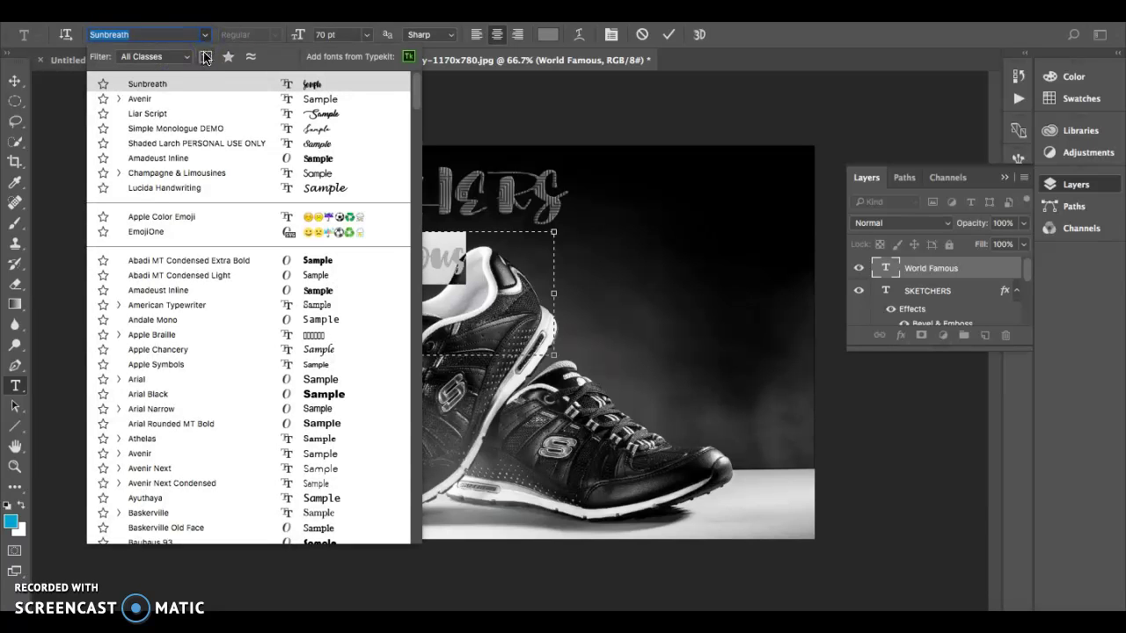
pyautogui.scroll(-5, 211, 149)
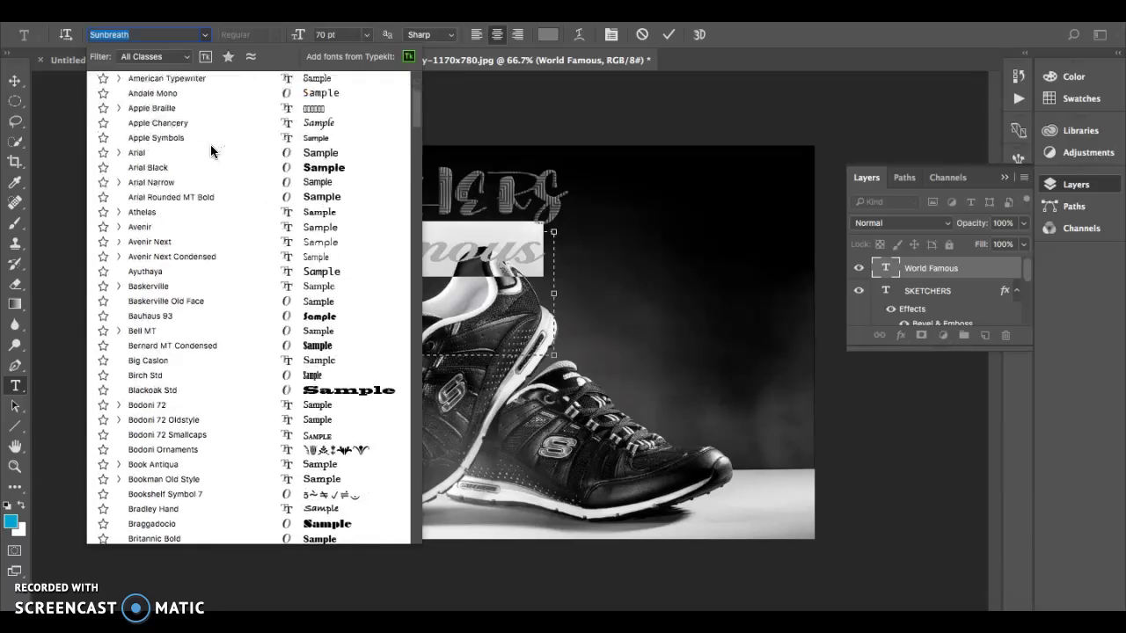
pyautogui.click(263, 154)
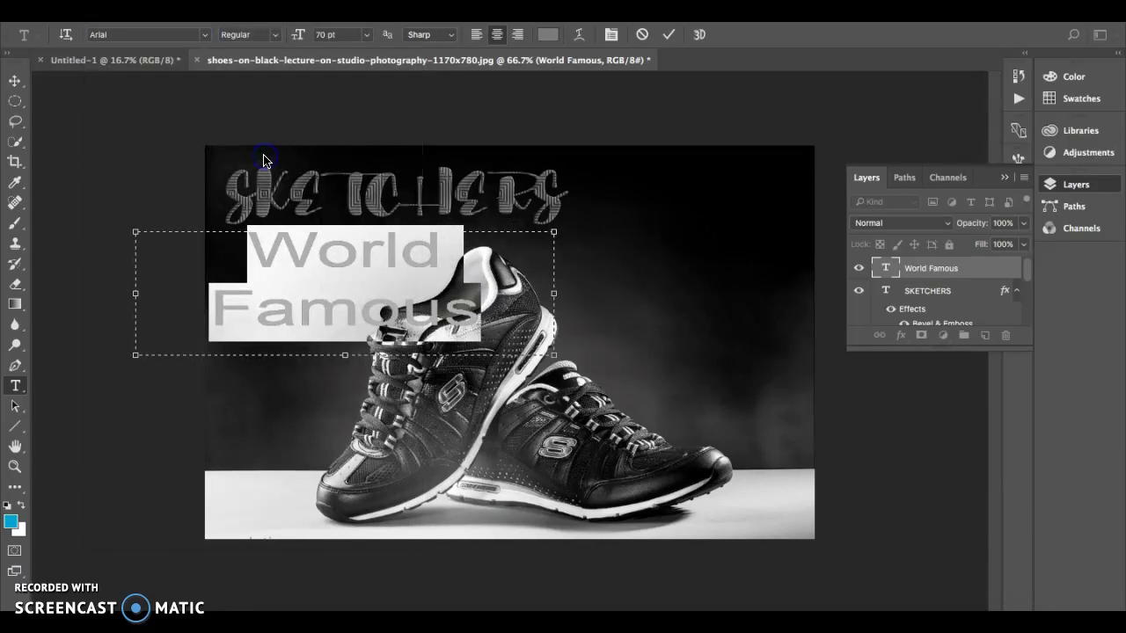
# Step: Reduce the World Famous text to 30 pt so it fits on one line, and finish the text edit
pyautogui.click(372, 38)
pyautogui.click(351, 91)
pyautogui.click(367, 38)
pyautogui.click(341, 184)
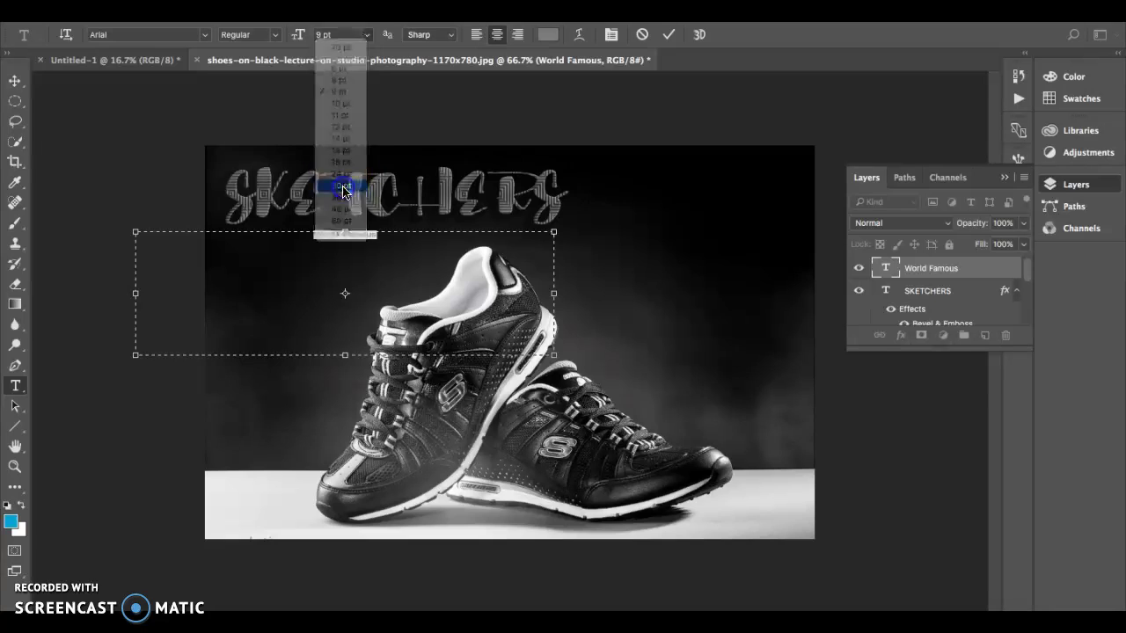
pyautogui.click(667, 36)
# Step: Move the World Famous tagline up beside the end of the SKETCHERS heading, in the photo's upper right corner
pyautogui.click(15, 81)
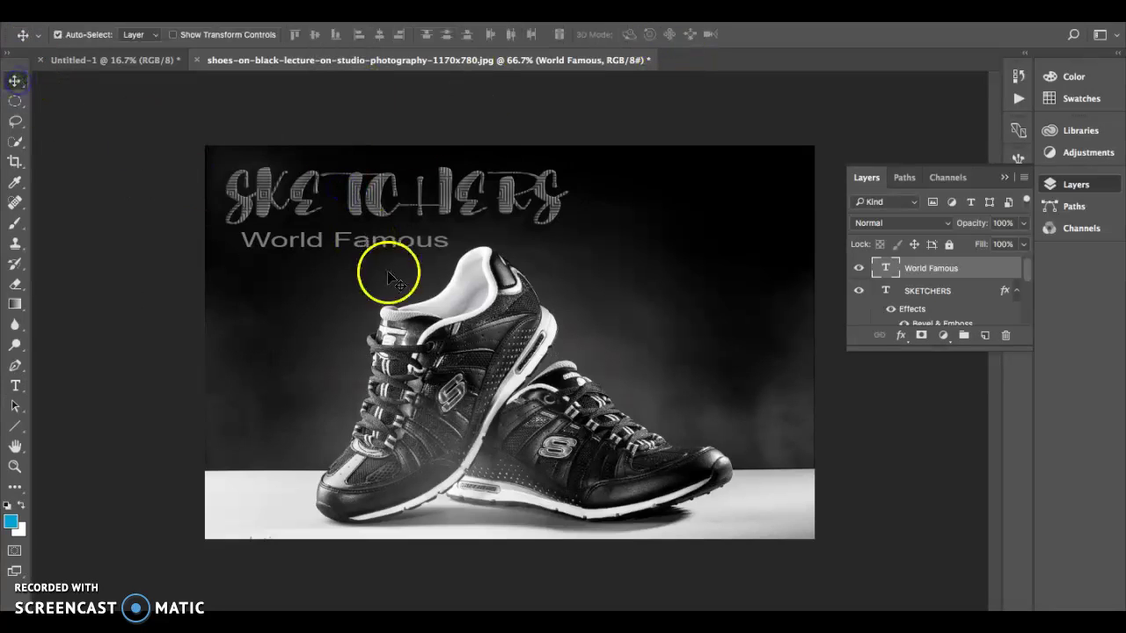
pyautogui.moveTo(373, 240); pyautogui.dragTo(360, 244)
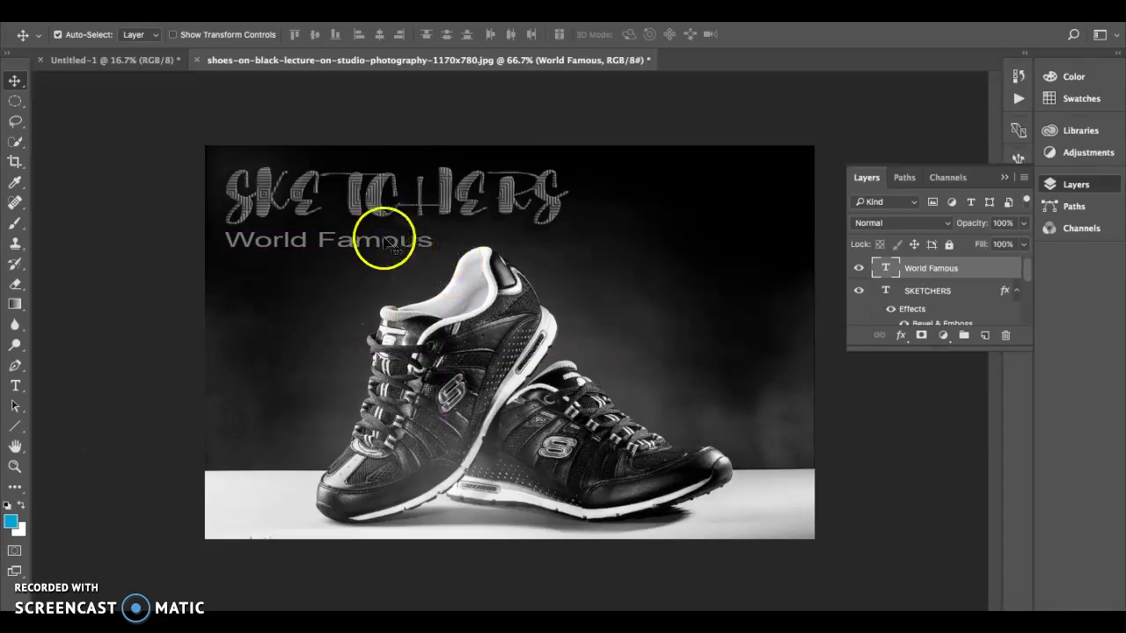
pyautogui.moveTo(384, 243)
pyautogui.mouseDown()
pyautogui.moveTo(449, 222)
pyautogui.moveTo(625, 248)
pyautogui.moveTo(646, 302)
pyautogui.moveTo(640, 508)
pyautogui.moveTo(387, 482)
pyautogui.moveTo(583, 528)
pyautogui.moveTo(757, 525)
pyautogui.moveTo(691, 252)
pyautogui.moveTo(721, 242)
pyautogui.moveTo(738, 193)
pyautogui.moveTo(725, 178)
pyautogui.mouseUp()
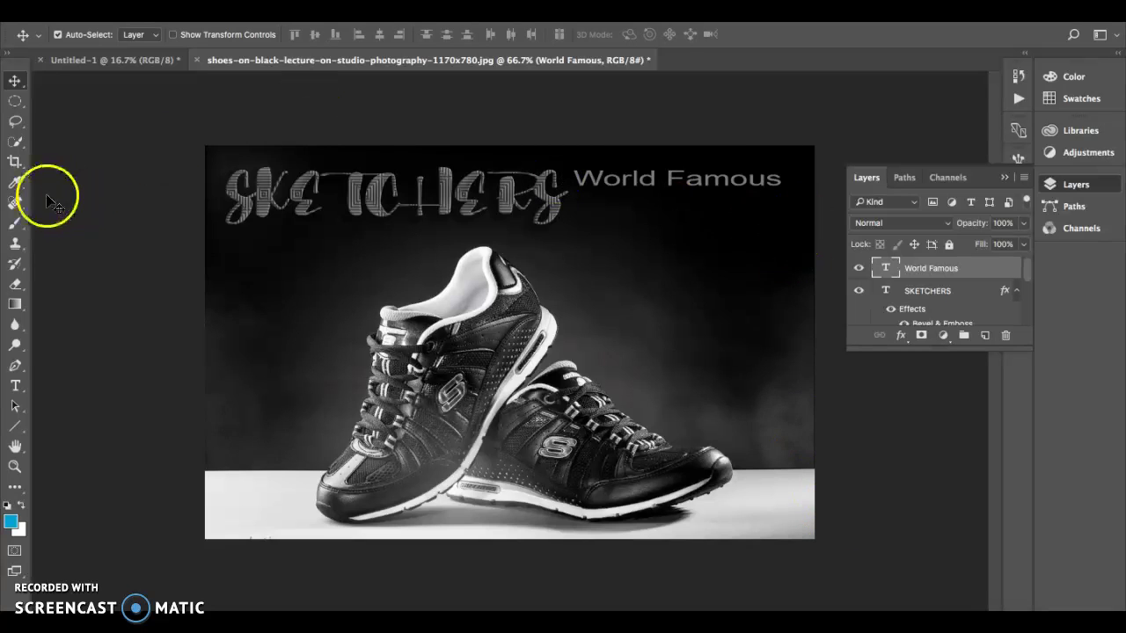
# Step: Extend the canvas slightly beyond the photo on all four sides with the Crop tool, leaving a narrow transparent border
pyautogui.click(14, 161)
pyautogui.moveTo(506, 150); pyautogui.dragTo(508, 140)
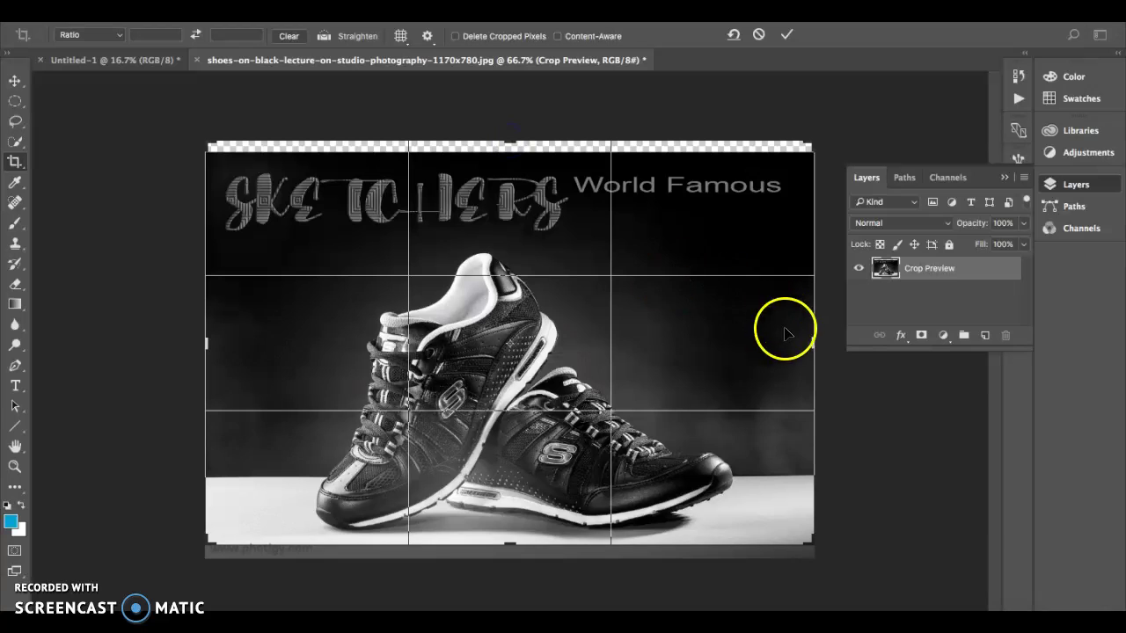
pyautogui.moveTo(811, 341); pyautogui.dragTo(819, 340)
pyautogui.moveTo(510, 543); pyautogui.dragTo(510, 558)
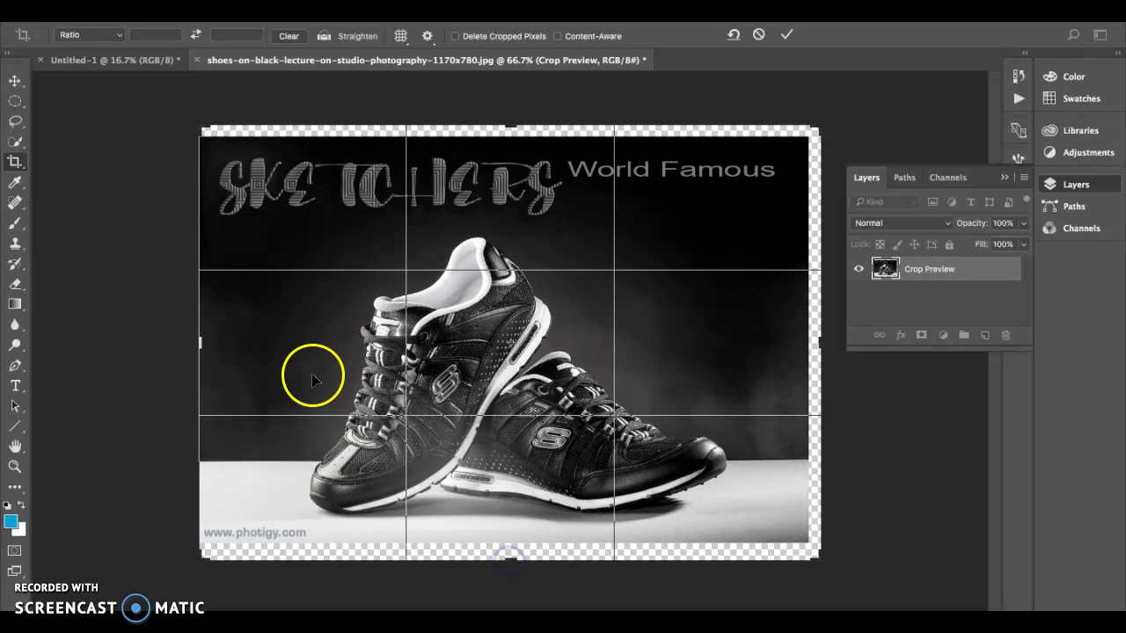
pyautogui.moveTo(202, 342); pyautogui.dragTo(193, 346)
pyautogui.press('Return')
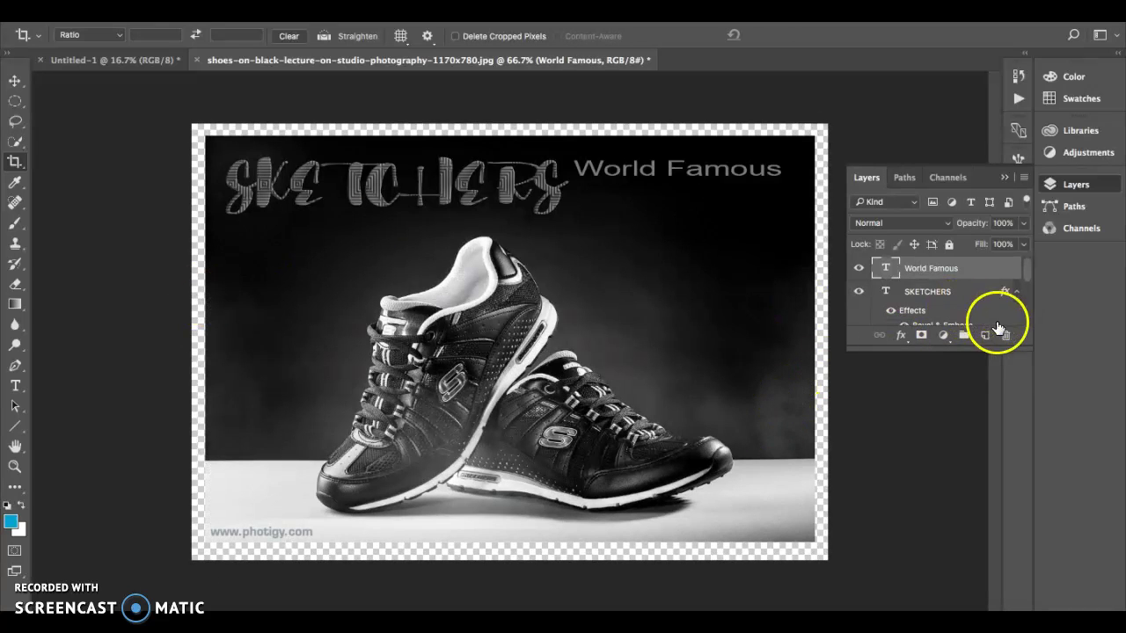
# Step: Add a new layer at the bottom of the layer stack, beneath Layer 0, and fill it with black using the Paint Bucket
pyautogui.click(985, 335)
pyautogui.moveTo(950, 274); pyautogui.dragTo(947, 327)
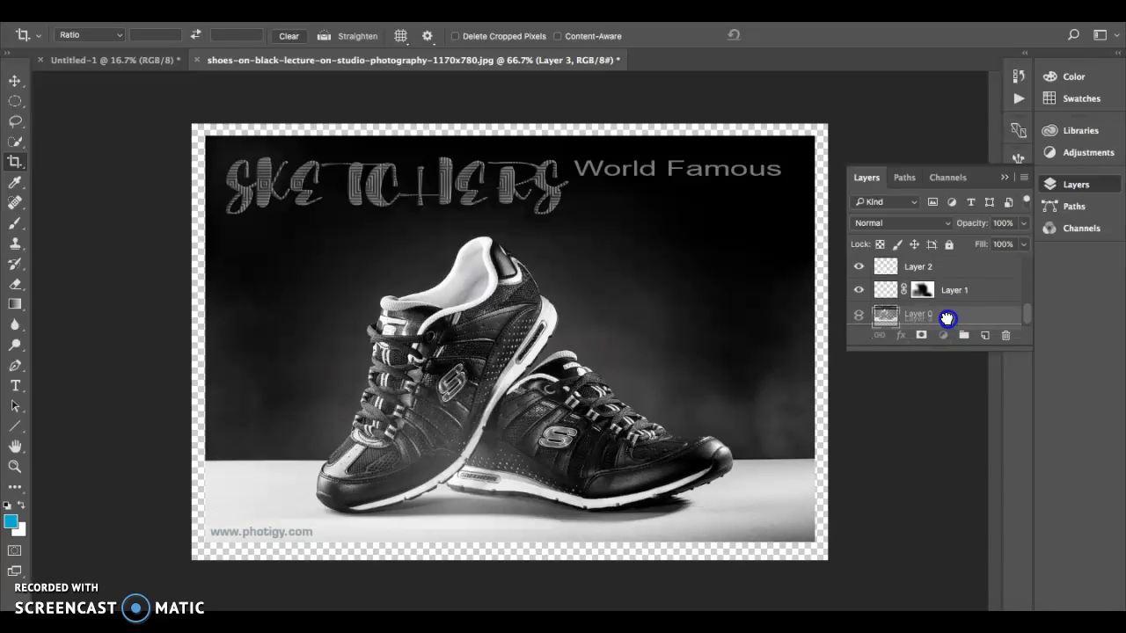
pyautogui.click(13, 307)
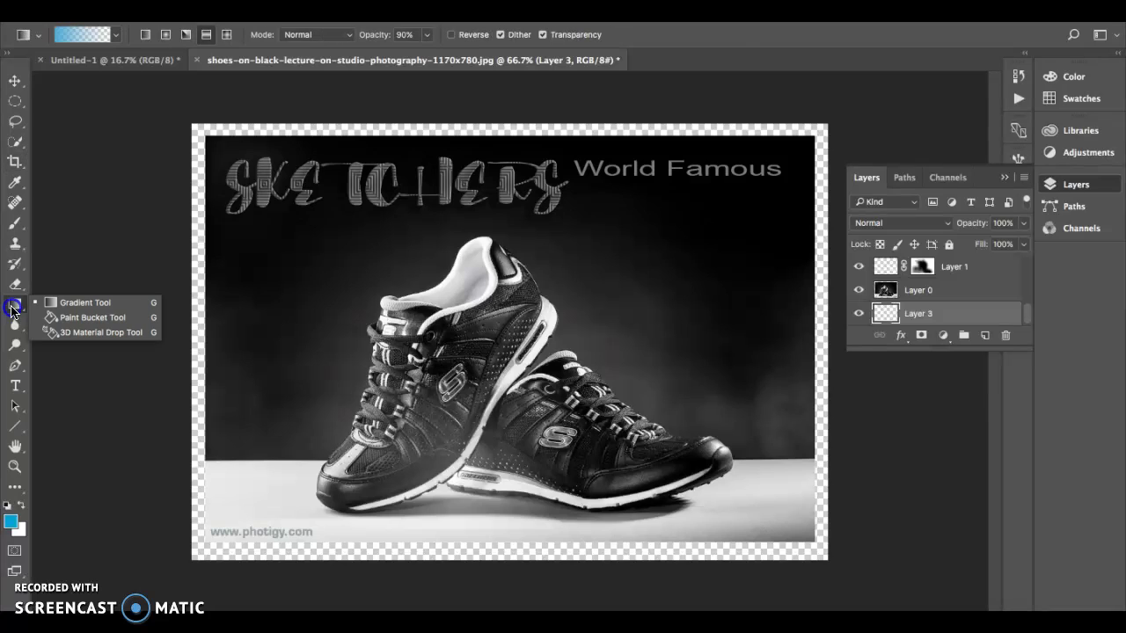
pyautogui.click(46, 317)
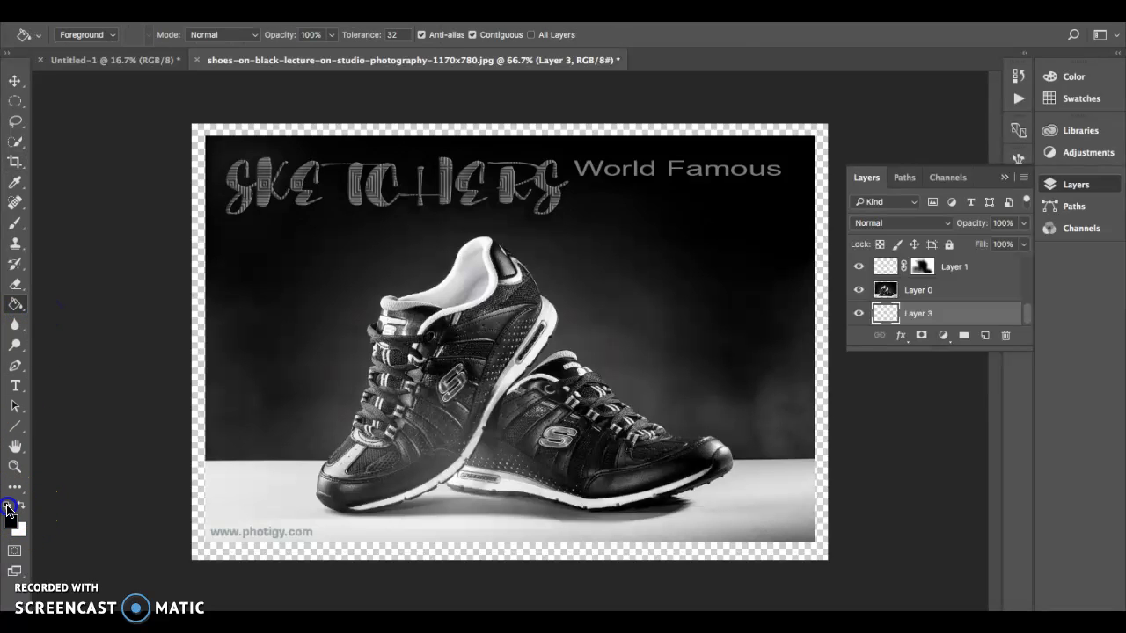
pyautogui.click(182, 437)
pyautogui.click(198, 440)
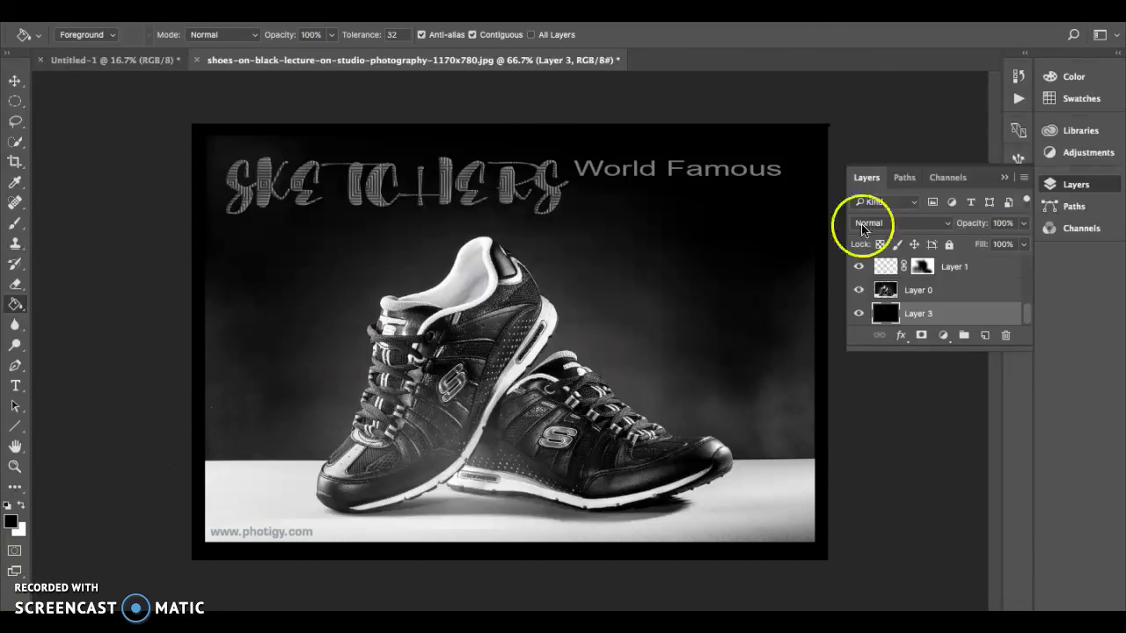